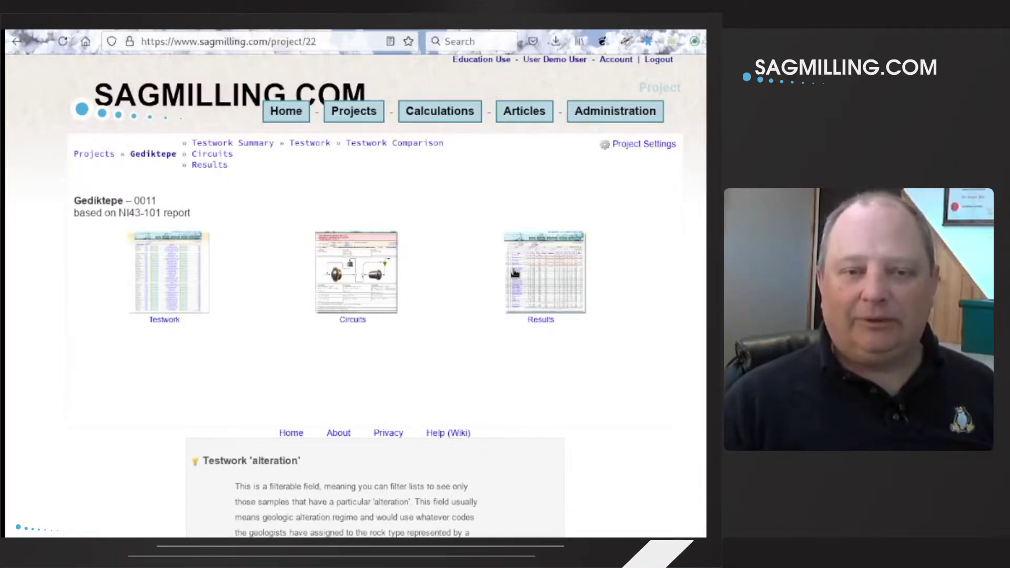
Review the Gediktepe testwork summary table, then go to the project's circuits list.
{"action": "left_click", "coordinate": [196, 273]}
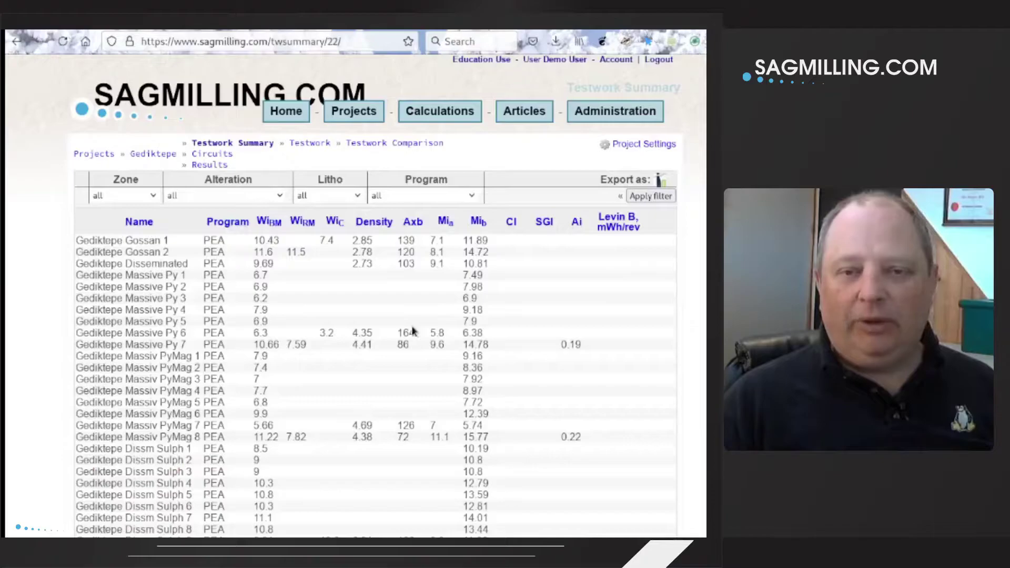
{"action": "scroll", "coordinate": [411, 326], "scroll_direction": "down", "scroll_amount": 3}
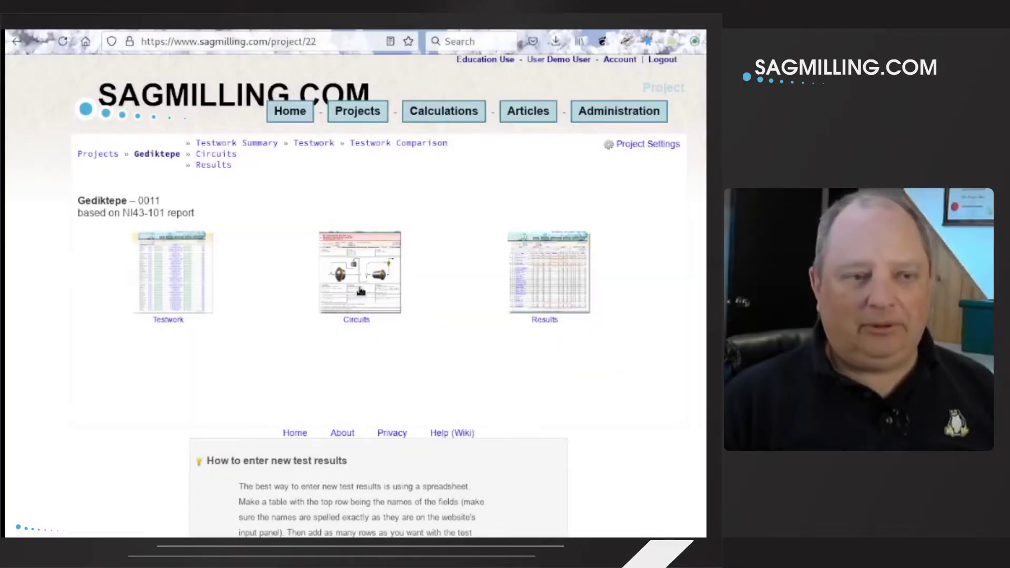
{"action": "left_click", "coordinate": [360, 291]}
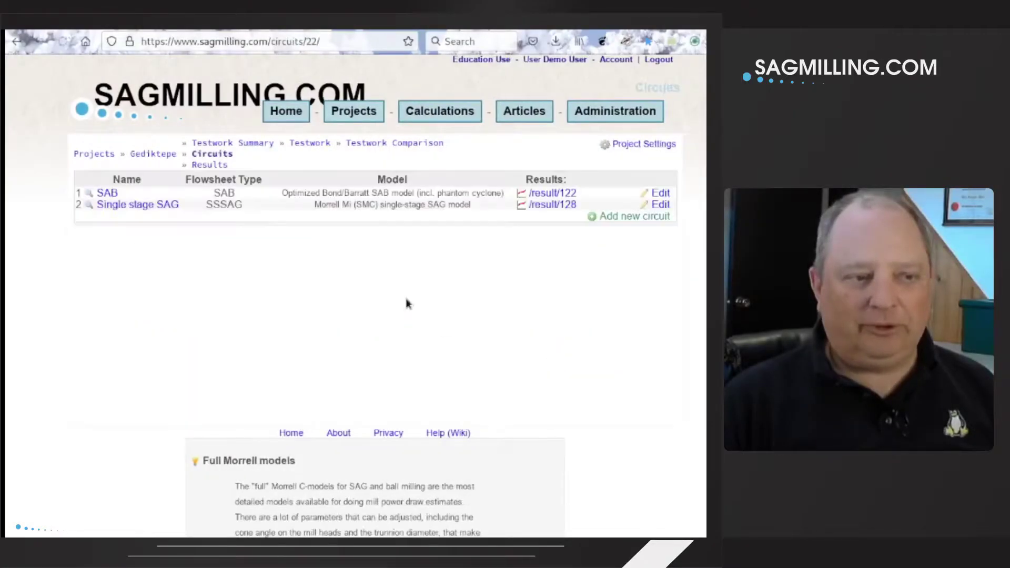
Switch the Single stage SAG circuit model to Bond/Barratt single stage SAG.
{"action": "left_click", "coordinate": [164, 209]}
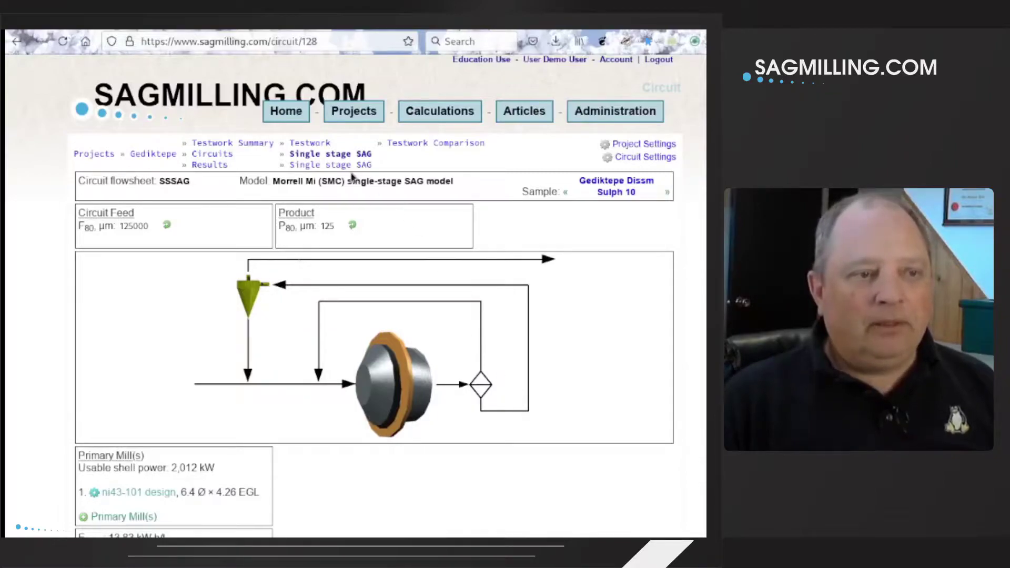
{"action": "left_click", "coordinate": [615, 158]}
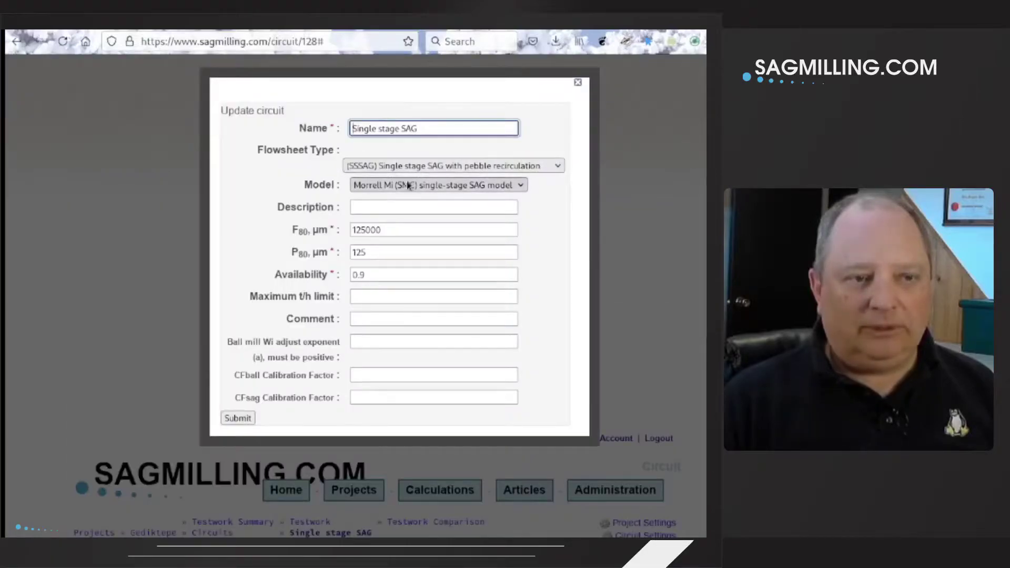
{"action": "left_click", "coordinate": [412, 184]}
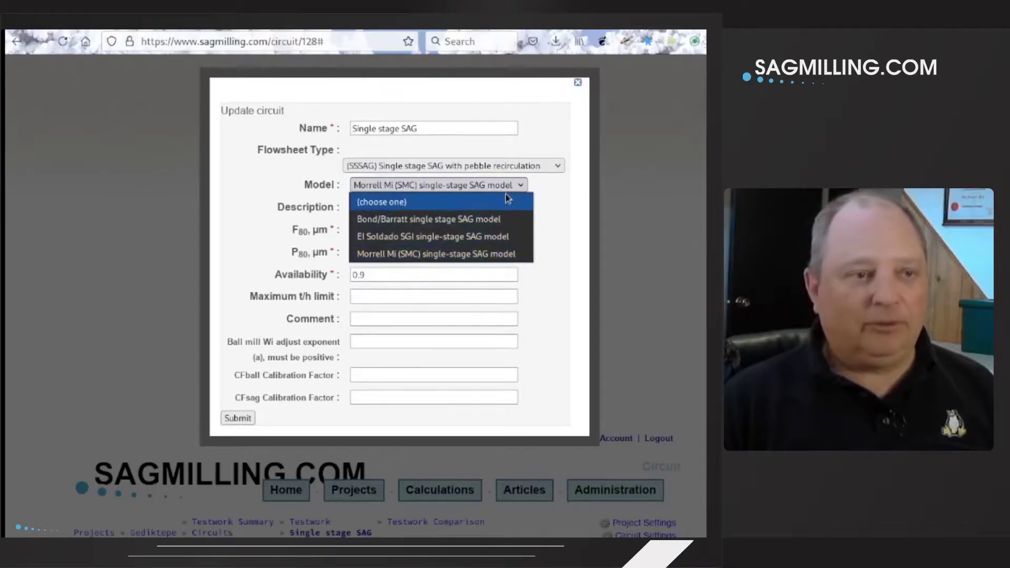
{"action": "left_click", "coordinate": [444, 218]}
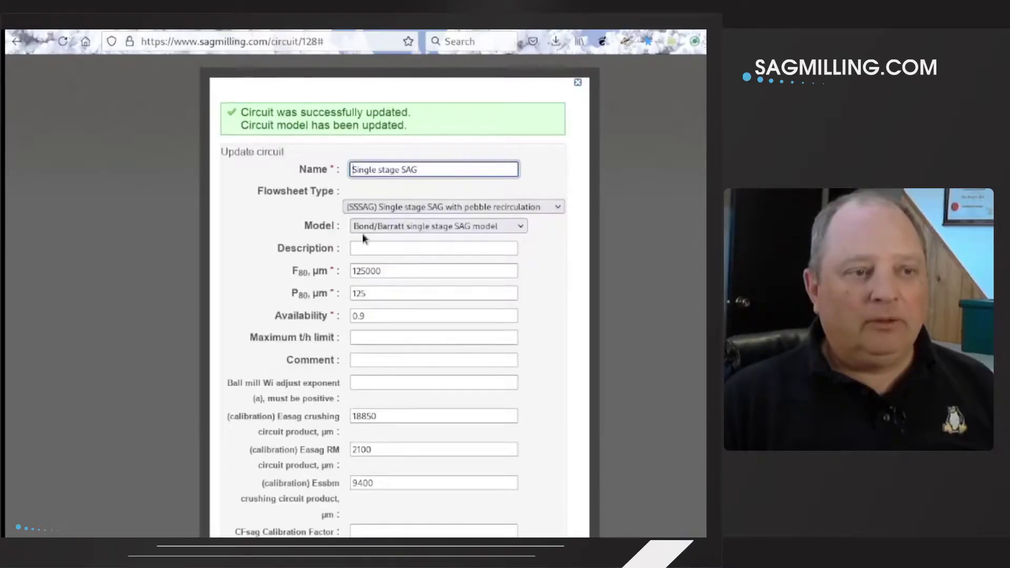
{"action": "key", "text": "Escape"}
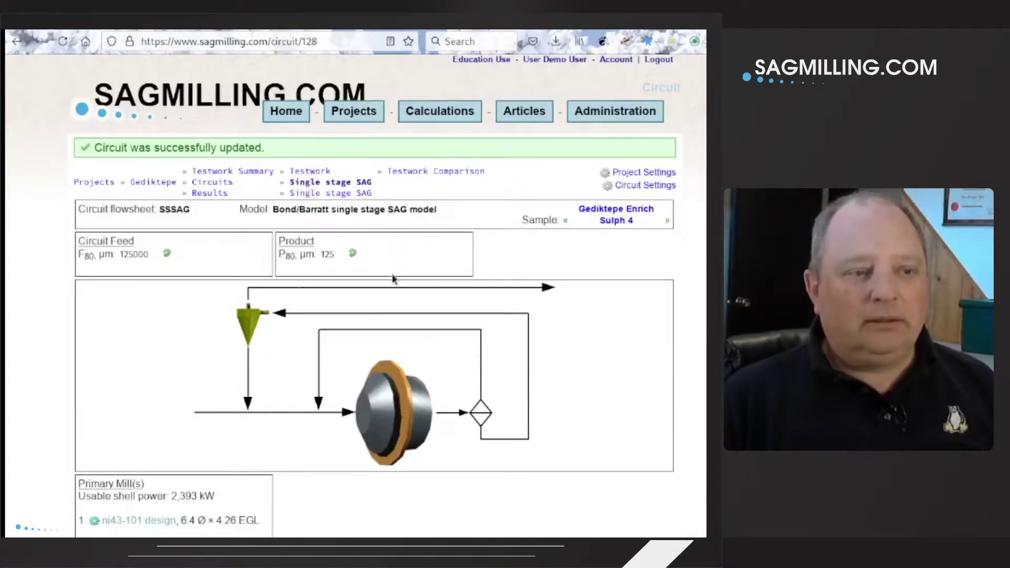
Inspect the work indices WiC 19, WiRM 5.41 and WiBM 9.88 without changing them.
{"action": "scroll", "coordinate": [393, 279], "scroll_direction": "down", "scroll_amount": 3}
{"action": "left_click", "coordinate": [112, 516]}
{"action": "left_click_drag", "start_coordinate": [112, 516], "coordinate": [87, 515]}
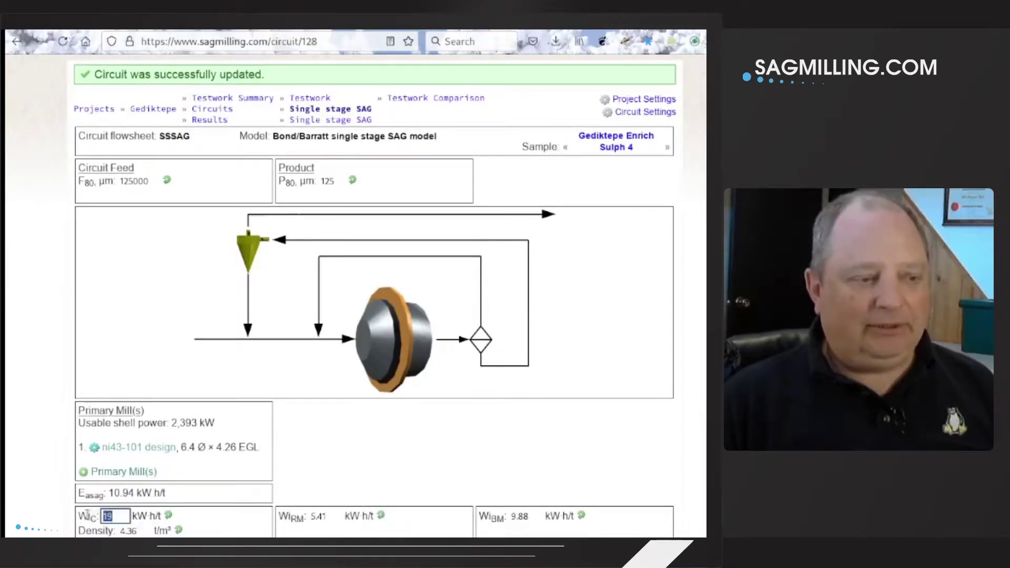
{"action": "left_click", "coordinate": [333, 516]}
{"action": "left_click_drag", "start_coordinate": [334, 516], "coordinate": [296, 518]}
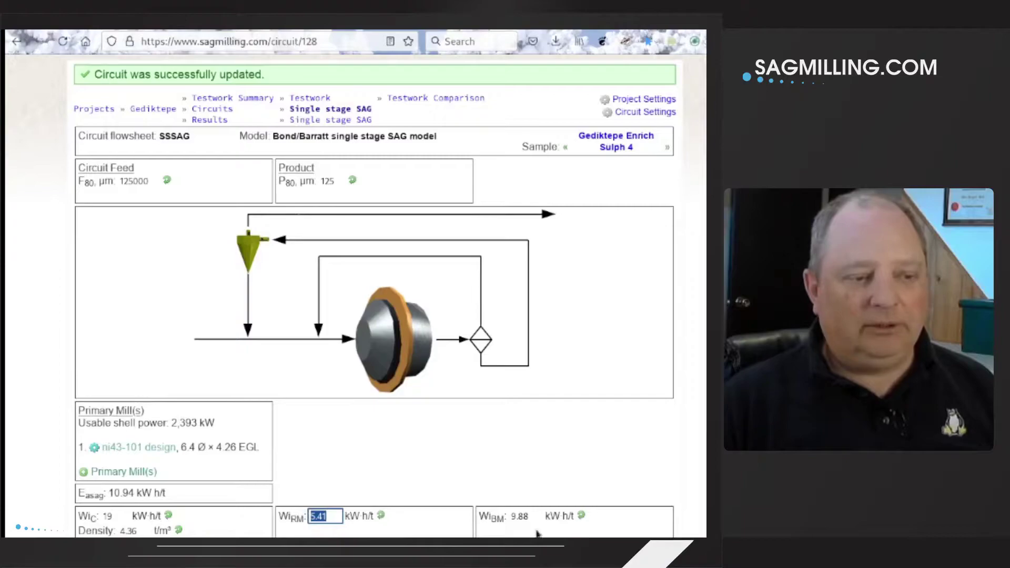
{"action": "left_click", "coordinate": [529, 517]}
{"action": "left_click_drag", "start_coordinate": [529, 517], "coordinate": [500, 516]}
{"action": "left_click", "coordinate": [559, 429]}
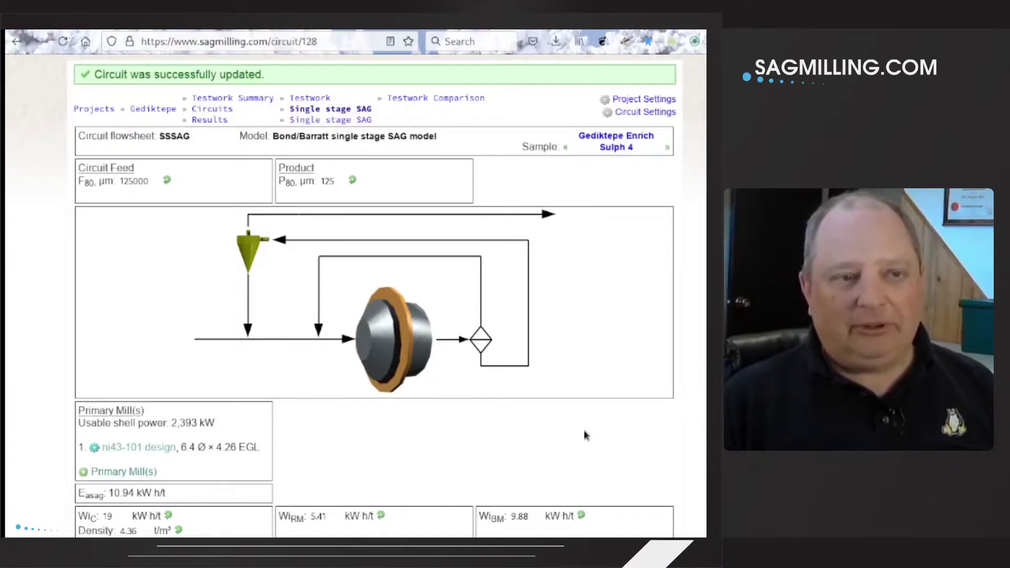
{"action": "left_click", "coordinate": [518, 516]}
{"action": "left_click", "coordinate": [314, 517]}
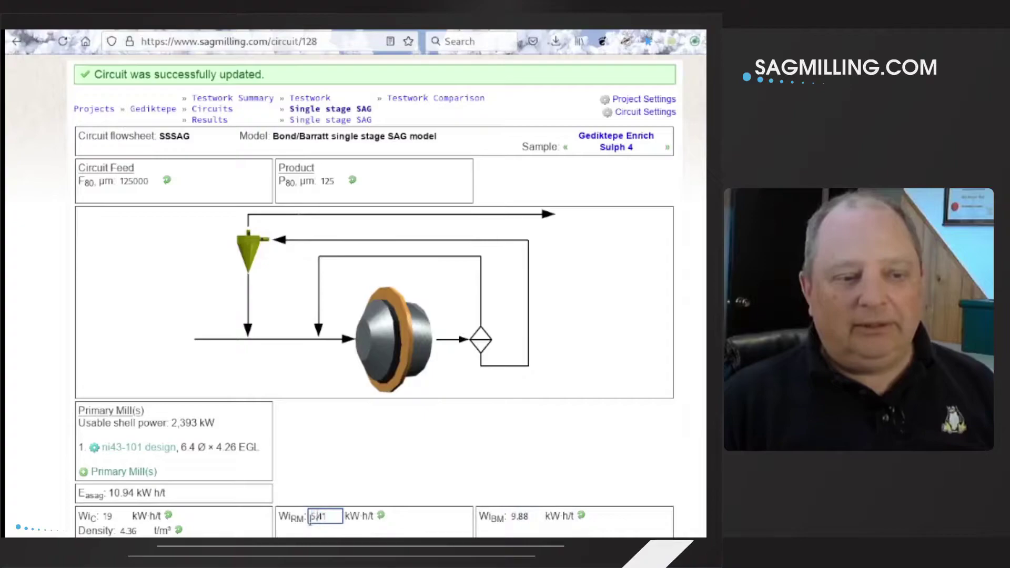
{"action": "left_click", "coordinate": [112, 517]}
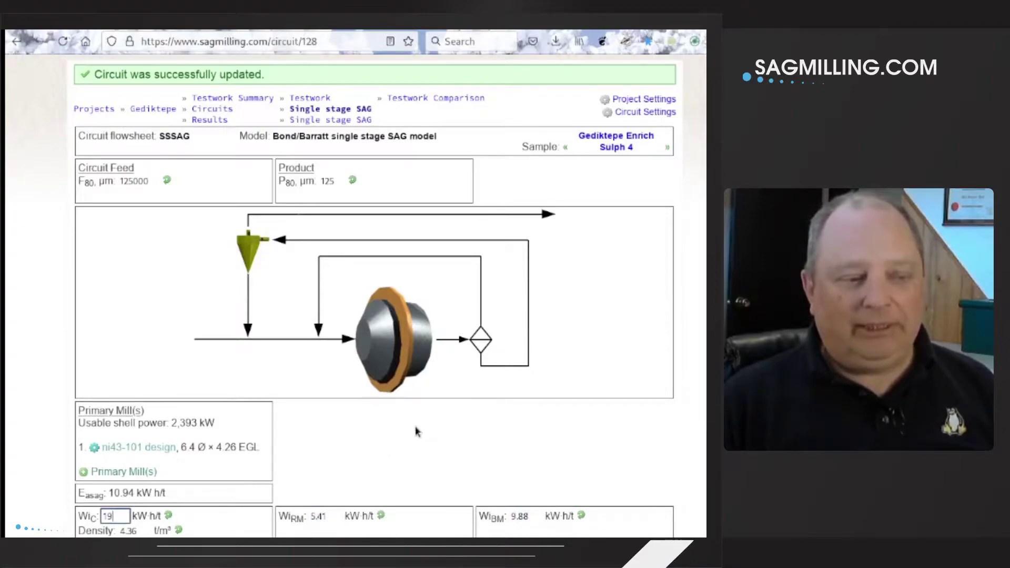
Check the results: 2,393 kW shell power, 6.4 Ø × 4.26 EGL mill, Esag 10.94 kWh/t.
{"action": "scroll", "coordinate": [410, 431], "scroll_direction": "down", "scroll_amount": 1}
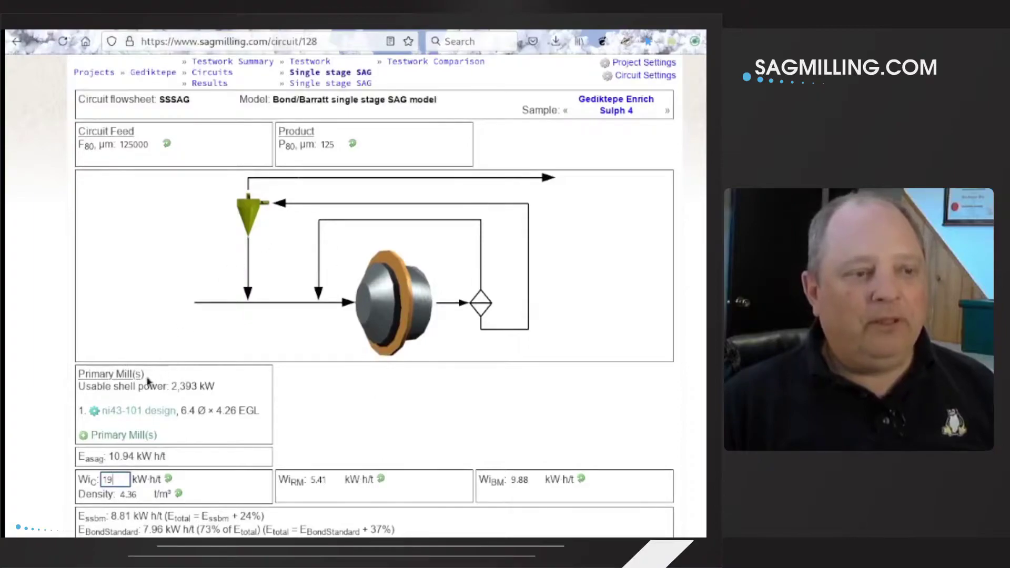
{"action": "left_click_drag", "start_coordinate": [172, 388], "coordinate": [223, 389]}
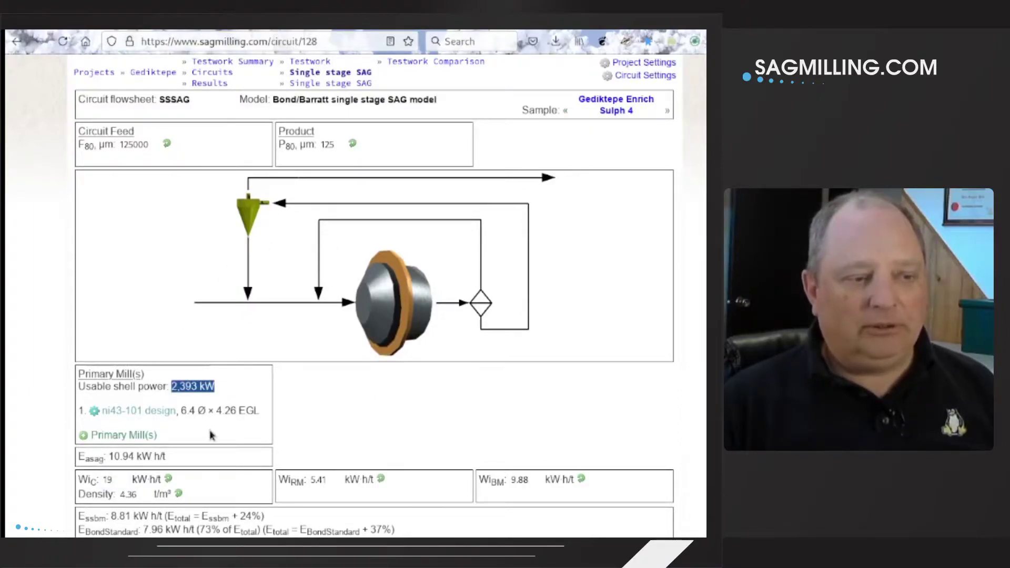
{"action": "left_click_drag", "start_coordinate": [177, 411], "coordinate": [264, 412]}
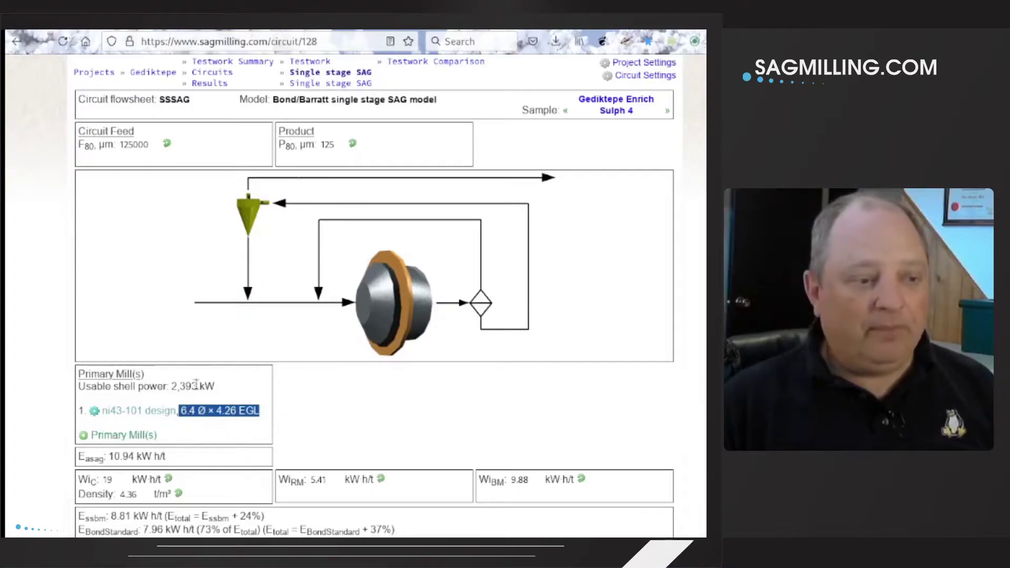
{"action": "left_click_drag", "start_coordinate": [172, 385], "coordinate": [215, 387]}
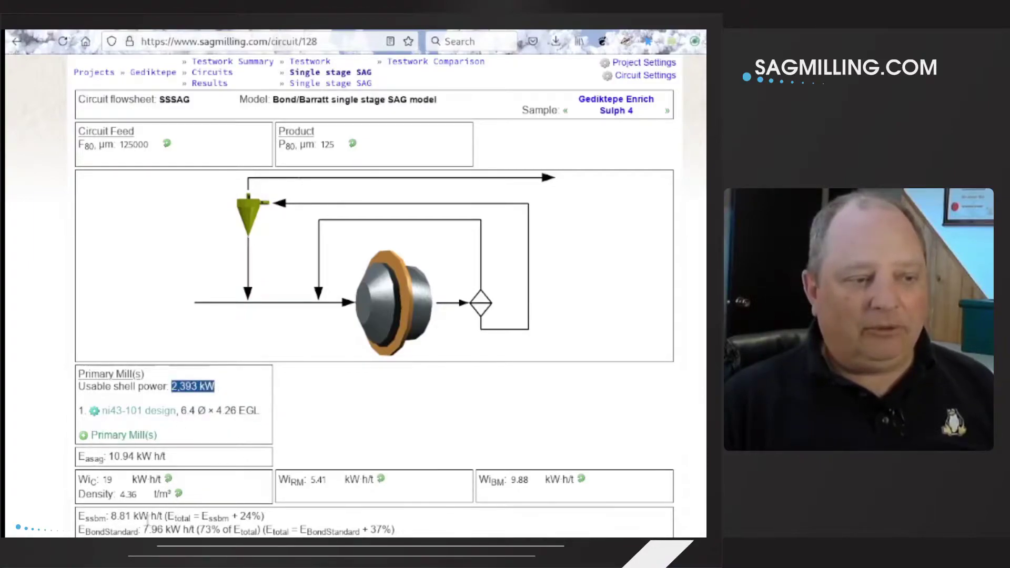
{"action": "left_click_drag", "start_coordinate": [108, 457], "coordinate": [169, 458]}
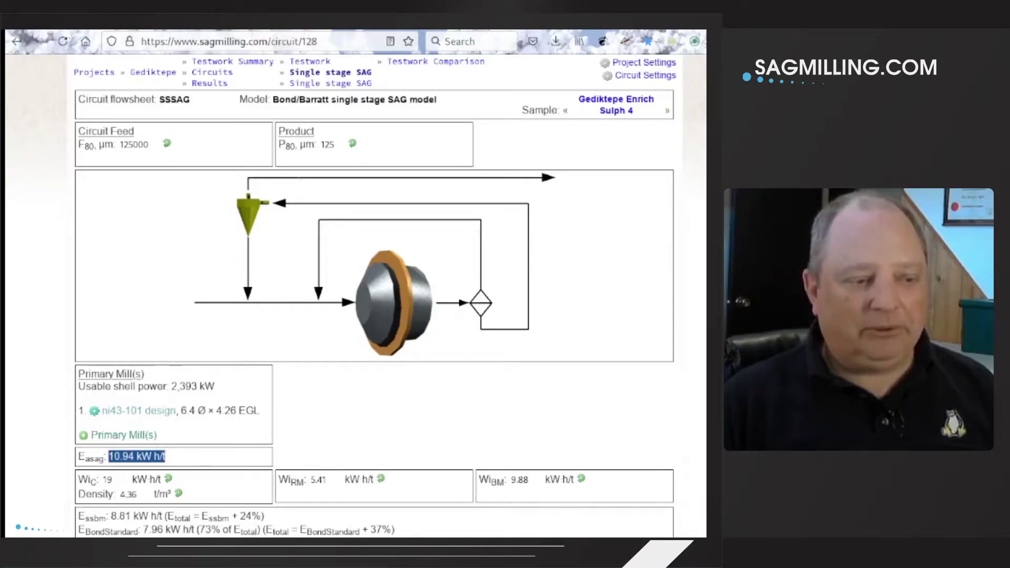
{"action": "left_click", "coordinate": [169, 457]}
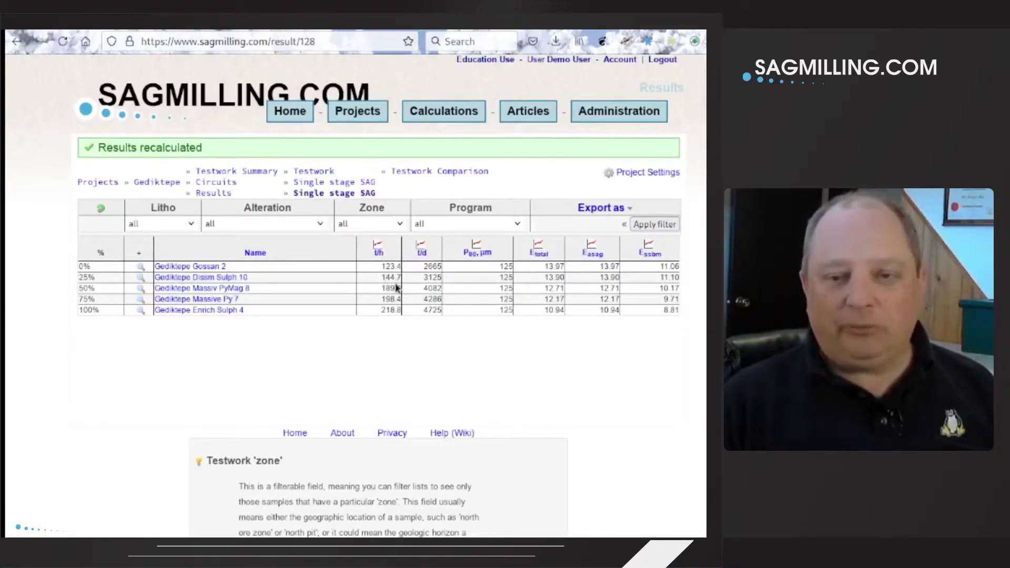
Review the 0% sample's 123.4 t/h throughput and the 100% sample's results.
{"action": "double_click", "coordinate": [390, 266]}
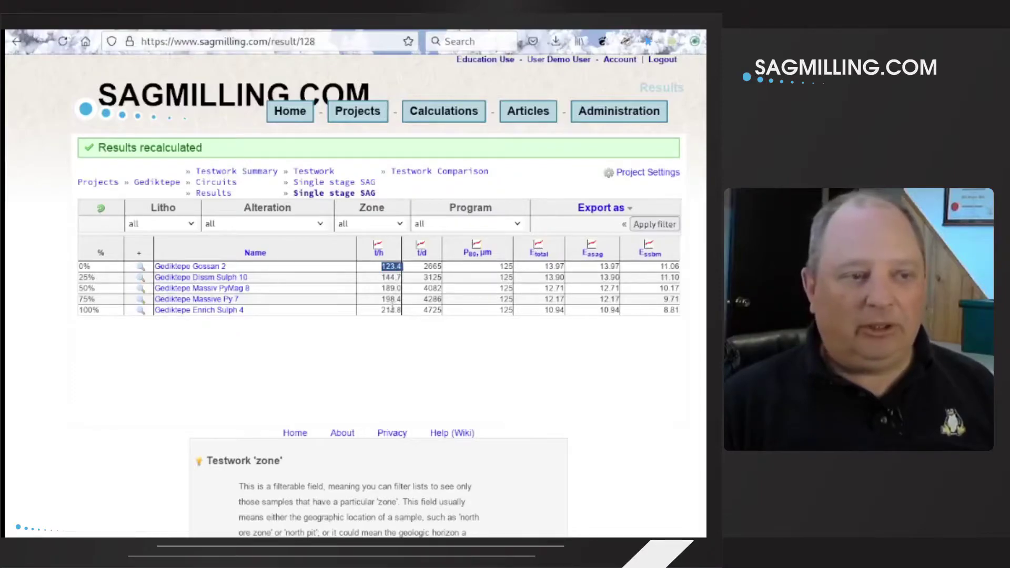
{"action": "left_click_drag", "start_coordinate": [382, 313], "coordinate": [408, 334]}
{"action": "left_click", "coordinate": [401, 335]}
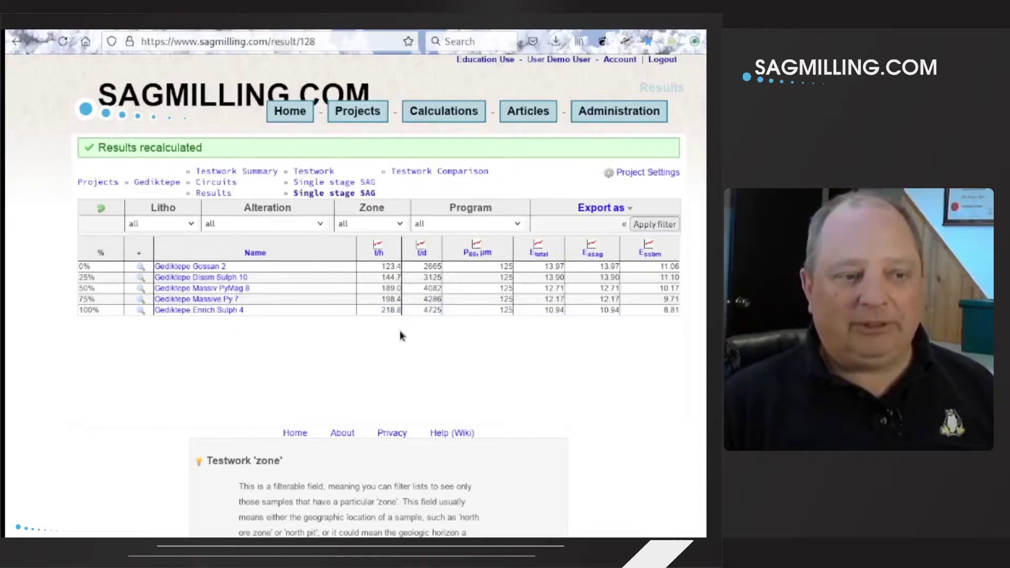
Switch the Single stage SAG circuit model back to Morrell Mi (SMC) single-stage SAG.
{"action": "left_click", "coordinate": [341, 187]}
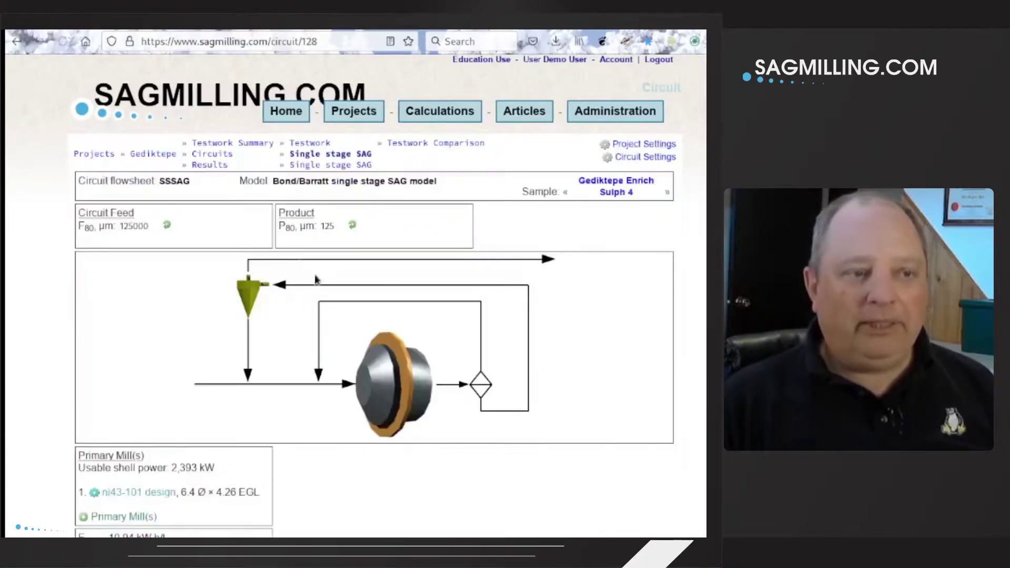
{"action": "left_click", "coordinate": [612, 159]}
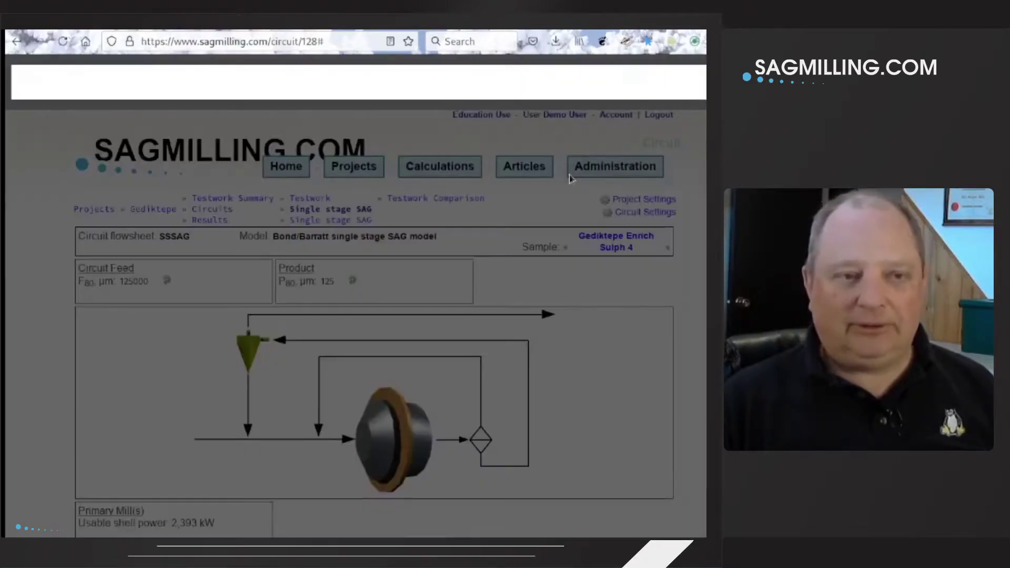
{"action": "left_click", "coordinate": [387, 185]}
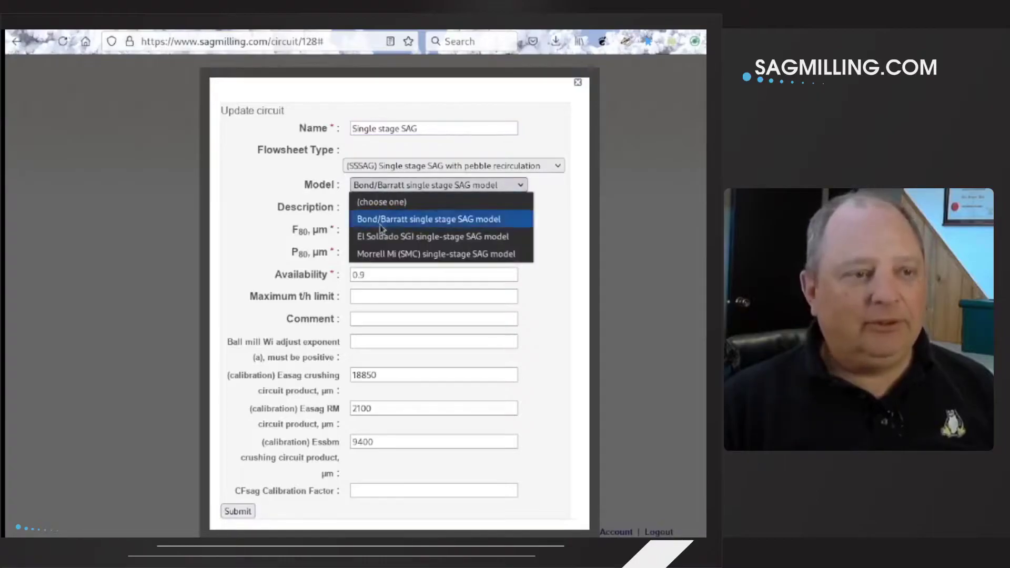
{"action": "left_click", "coordinate": [384, 256]}
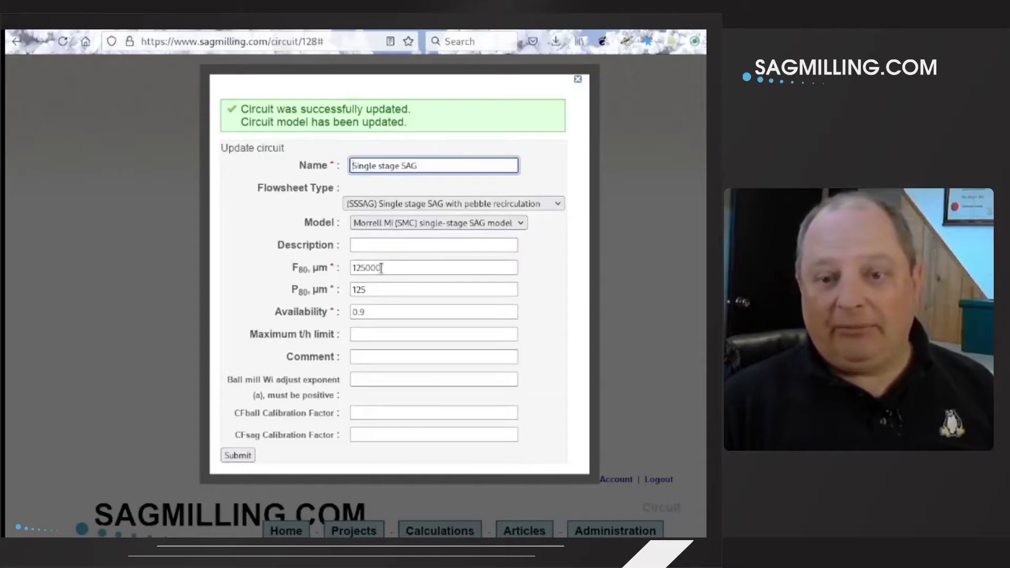
{"action": "left_click", "coordinate": [238, 455]}
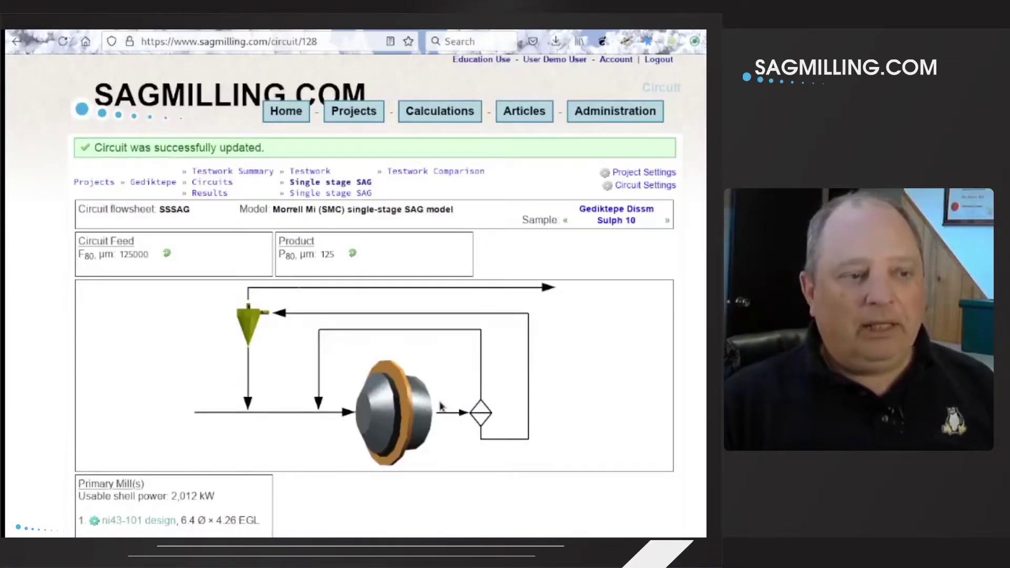
Inspect the Mi_a 12.6, Mi_c and Mi_b 17.83 values, leaving them unchanged.
{"action": "scroll", "coordinate": [441, 406], "scroll_direction": "down", "scroll_amount": 3}
{"action": "left_click", "coordinate": [323, 515]}
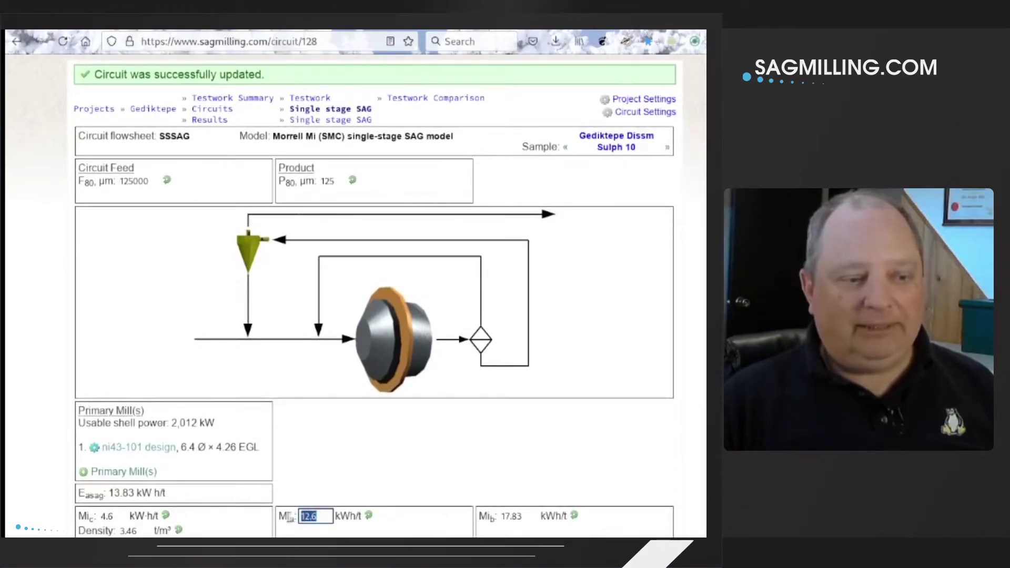
{"action": "left_click", "coordinate": [320, 517]}
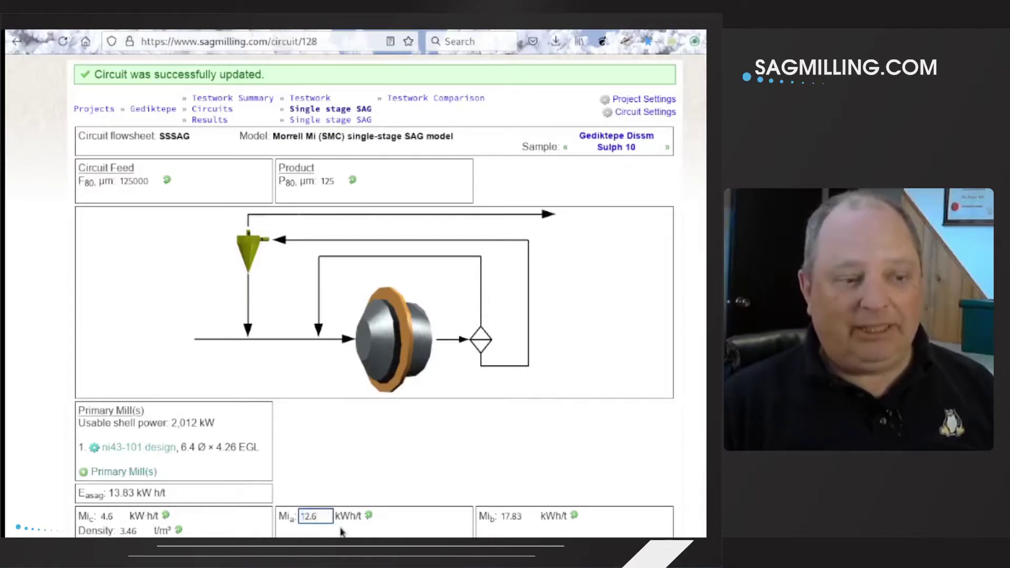
{"action": "left_click", "coordinate": [112, 516]}
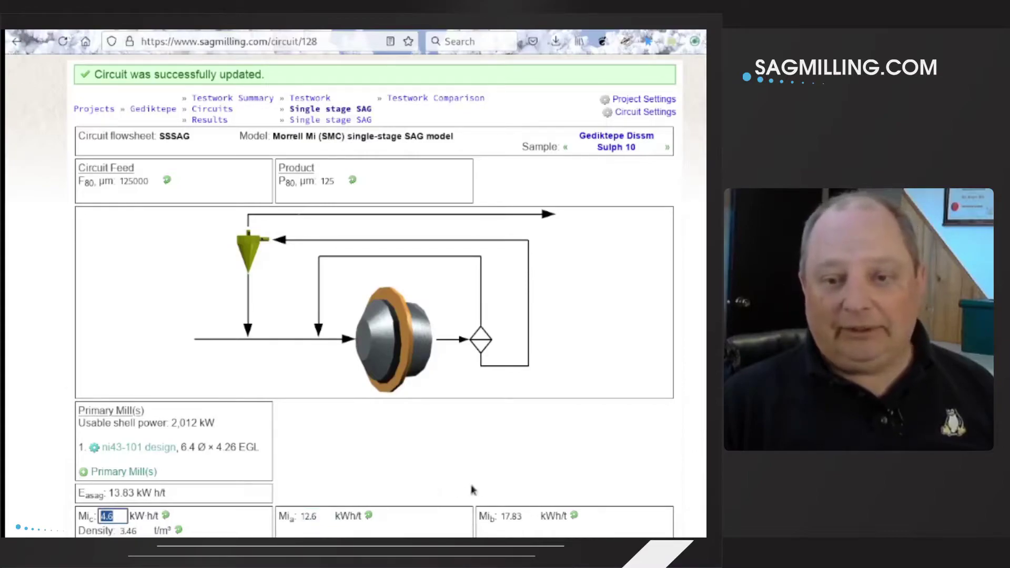
{"action": "left_click", "coordinate": [518, 517]}
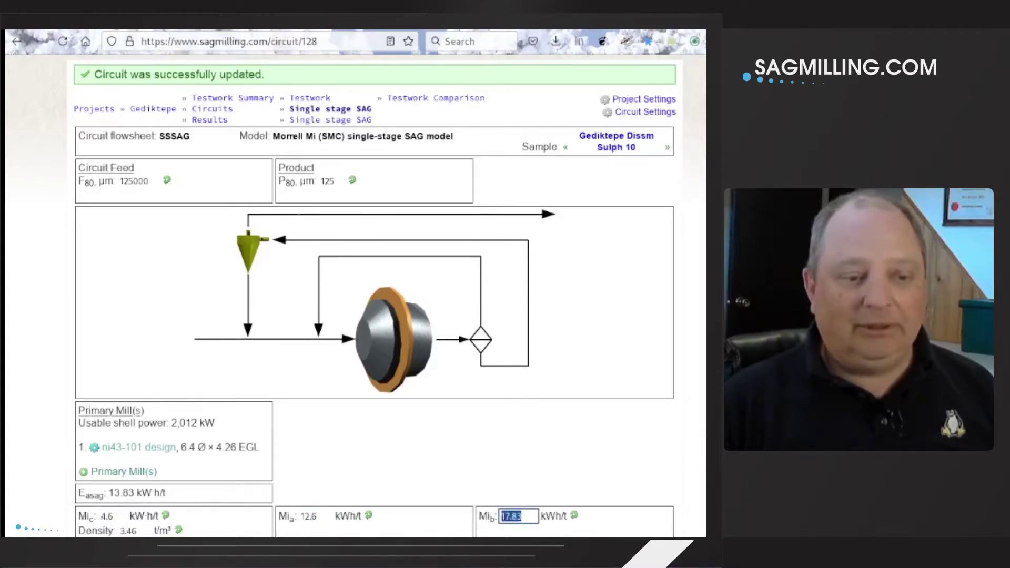
{"action": "key", "text": "Escape"}
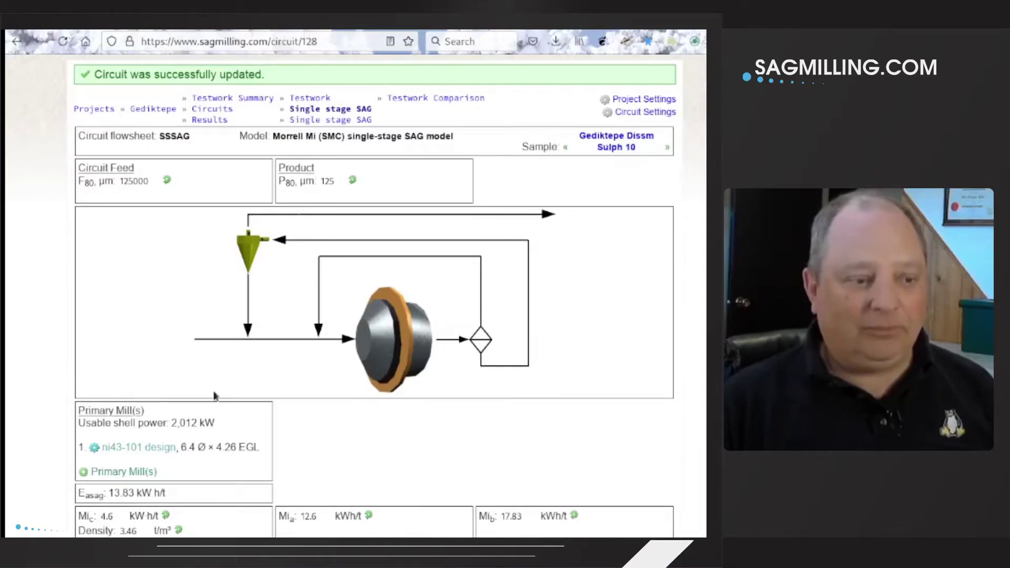
Review usable shell power and throughput calculation, then show results for all samples.
{"action": "left_click_drag", "start_coordinate": [163, 423], "coordinate": [216, 423]}
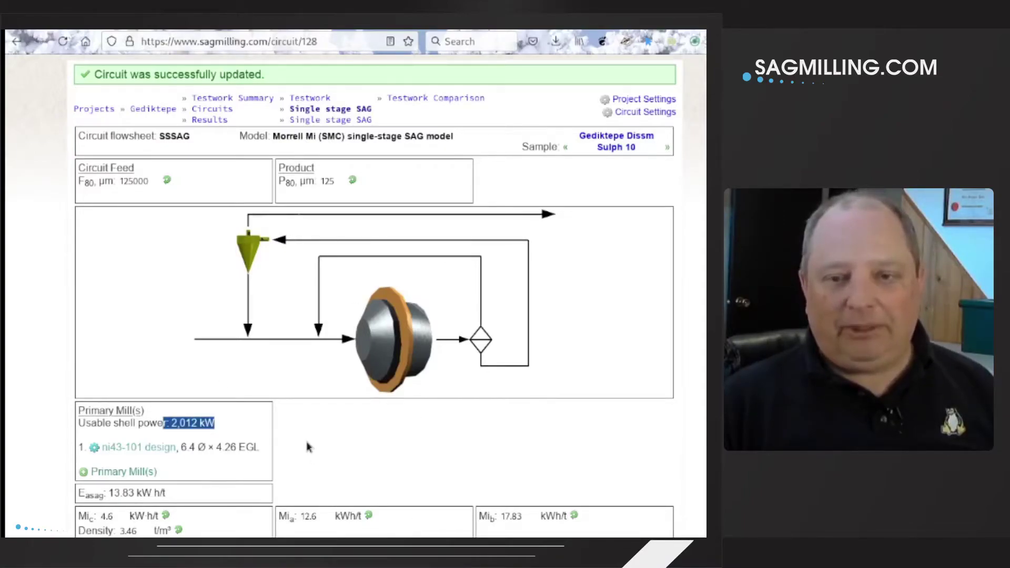
{"action": "left_click_drag", "start_coordinate": [178, 446], "coordinate": [291, 451]}
{"action": "left_click", "coordinate": [295, 451]}
{"action": "scroll", "coordinate": [326, 448], "scroll_direction": "down", "scroll_amount": 2}
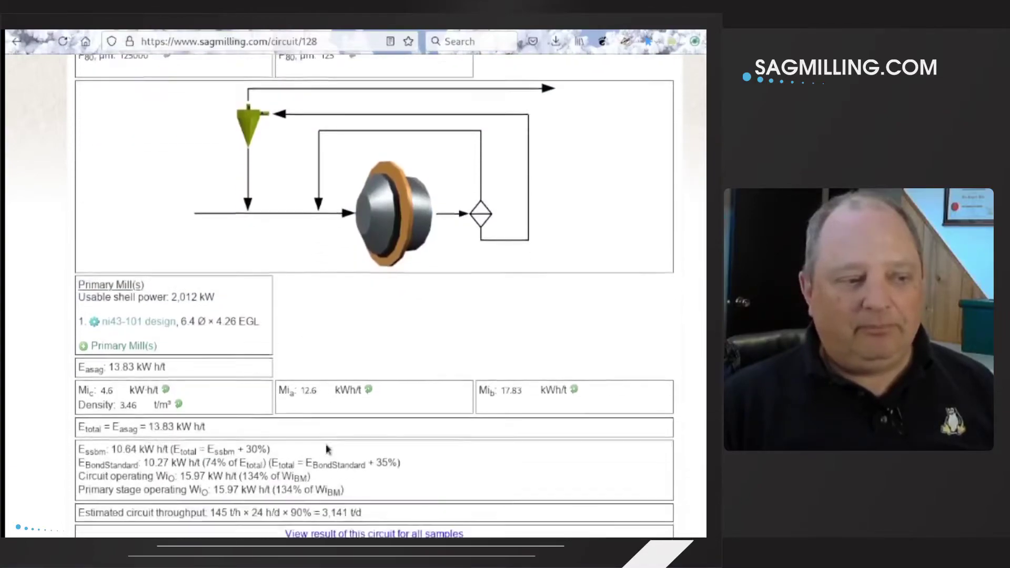
{"action": "left_click_drag", "start_coordinate": [218, 492], "coordinate": [375, 489]}
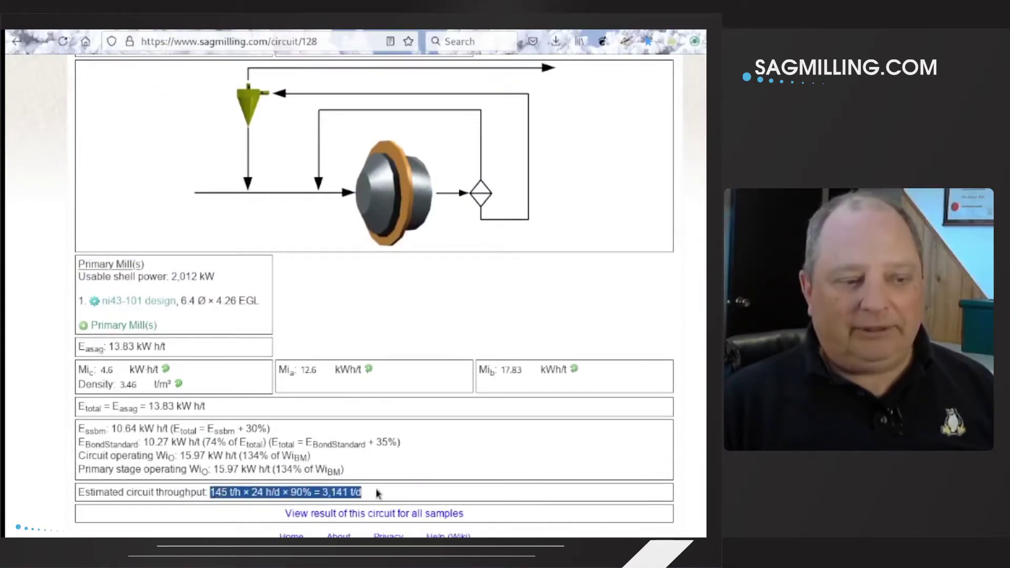
{"action": "left_click", "coordinate": [351, 514]}
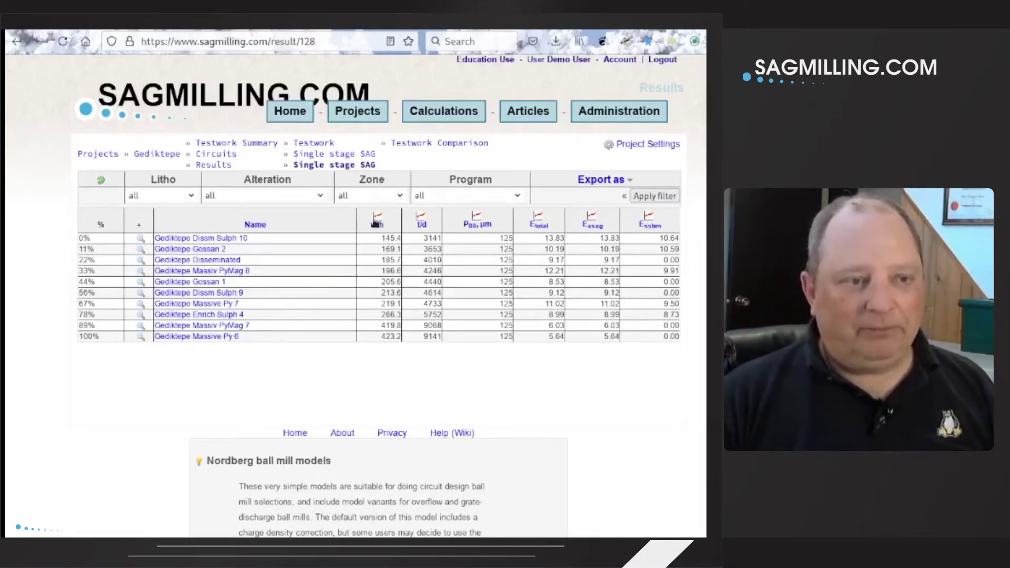
Sort the sample results by t/d, then by Etotal highest first.
{"action": "left_click", "coordinate": [422, 226]}
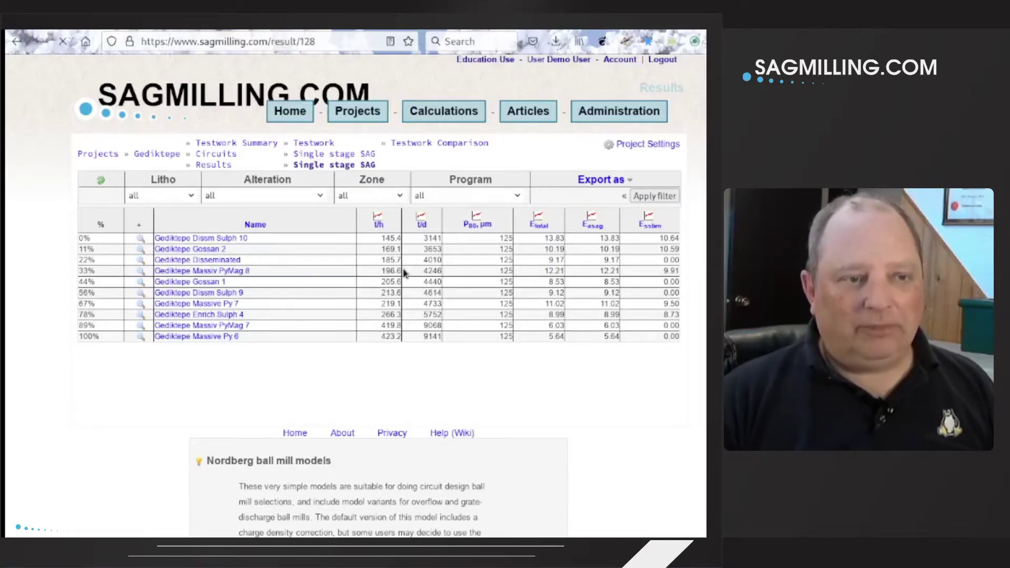
{"action": "left_click", "coordinate": [418, 225]}
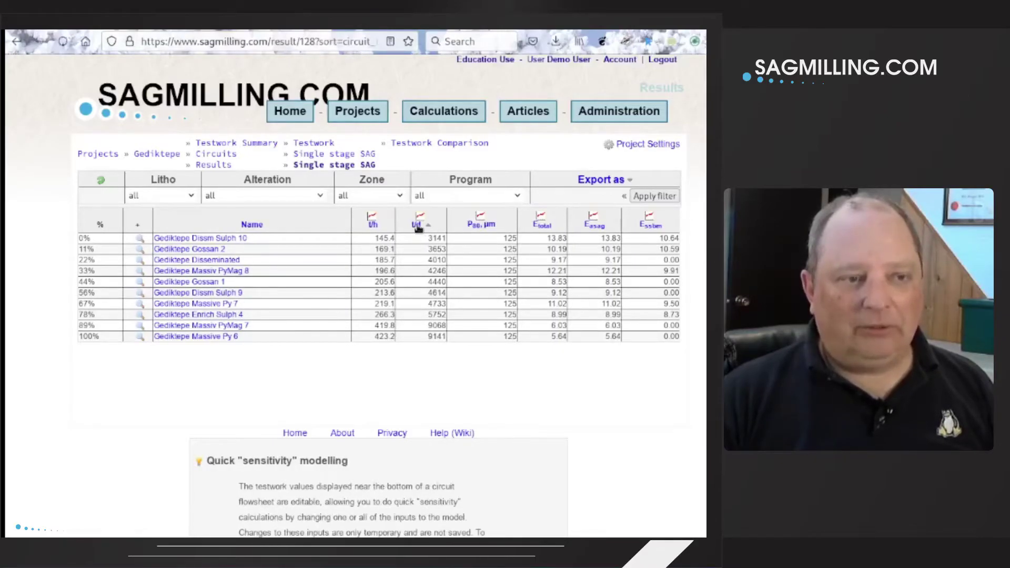
{"action": "left_click", "coordinate": [537, 226]}
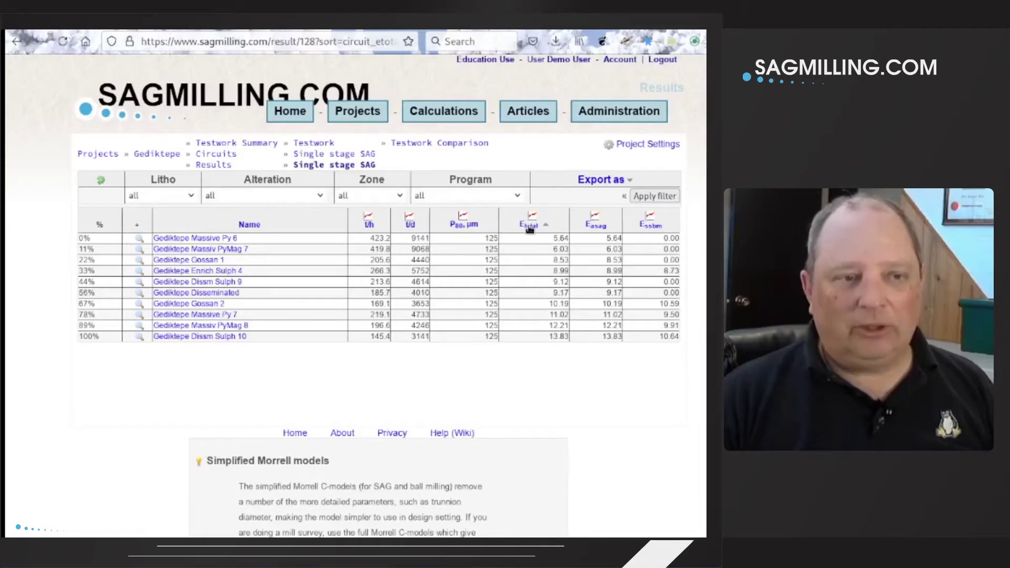
Check the Alteration, Zone, Program and Litho filters and expand the export options.
{"action": "left_click", "coordinate": [303, 195]}
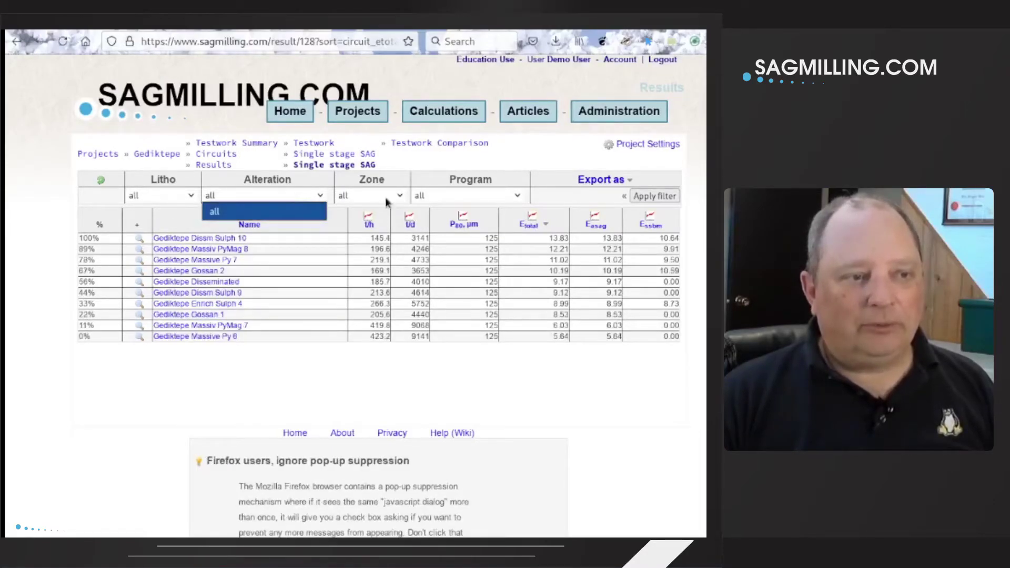
{"action": "left_click", "coordinate": [391, 199]}
{"action": "left_click", "coordinate": [439, 197]}
{"action": "left_click", "coordinate": [442, 197]}
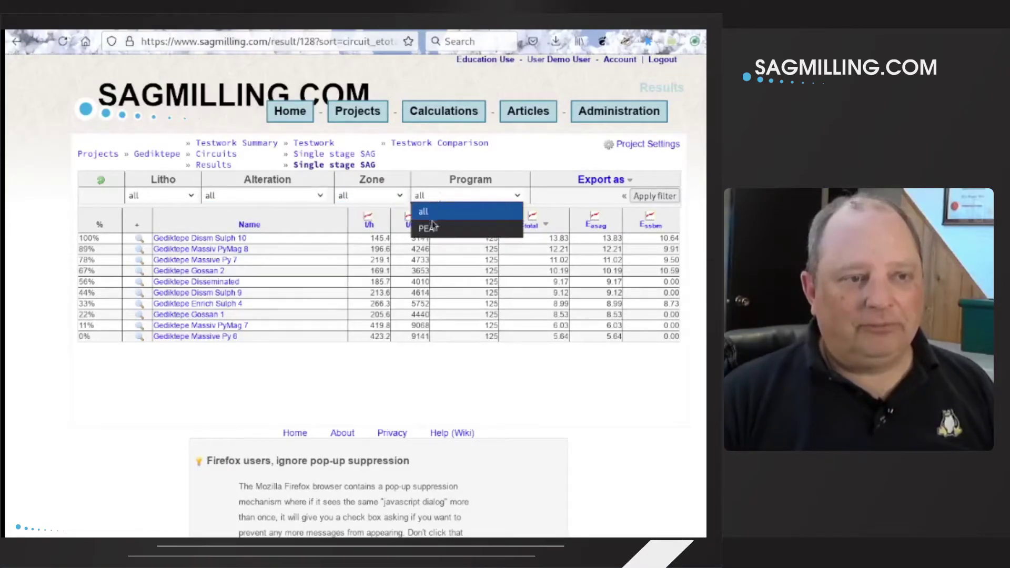
{"action": "left_click", "coordinate": [165, 198]}
{"action": "left_click", "coordinate": [166, 198]}
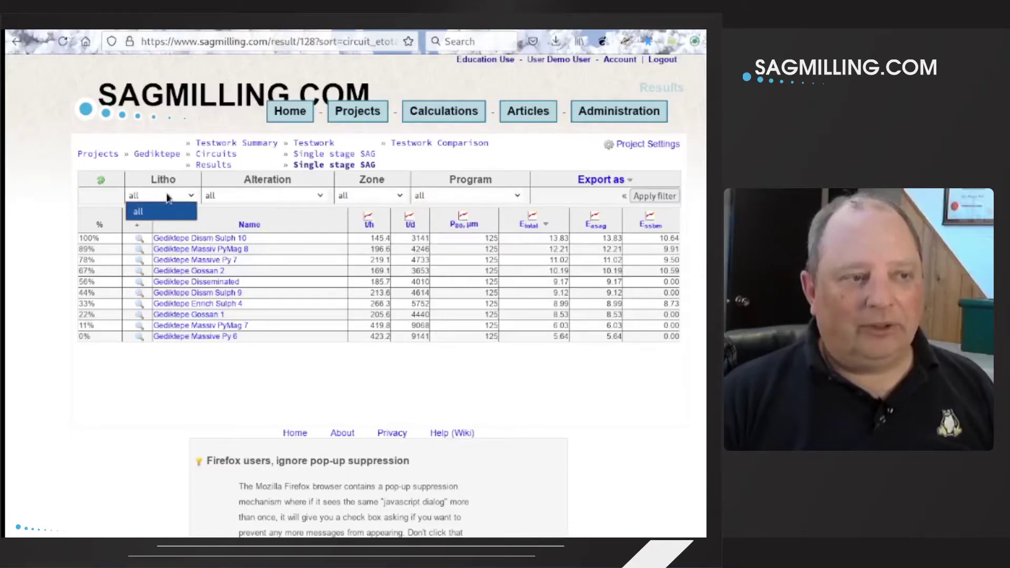
{"action": "left_click", "coordinate": [165, 198]}
{"action": "left_click", "coordinate": [261, 197]}
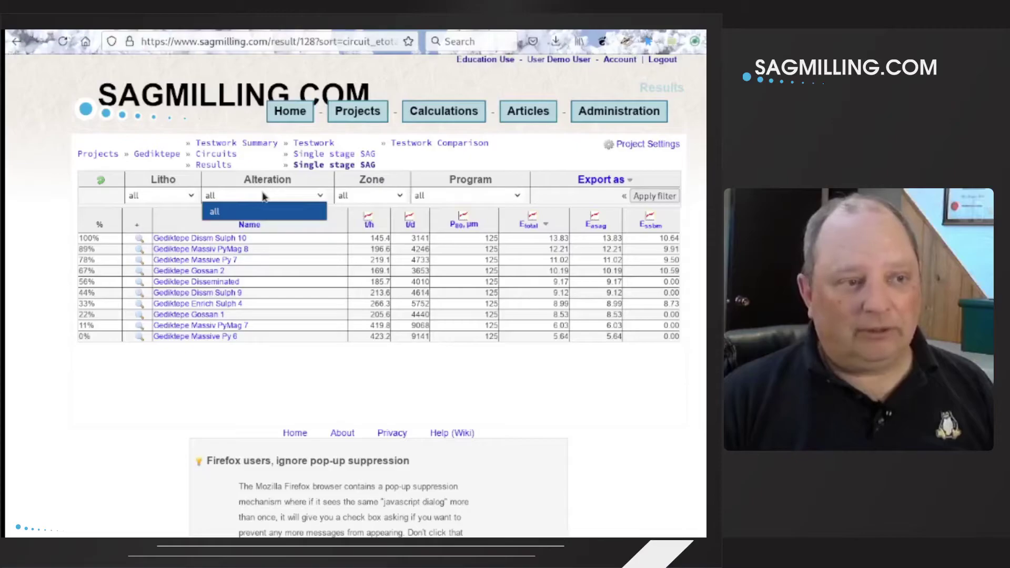
{"action": "left_click", "coordinate": [264, 196]}
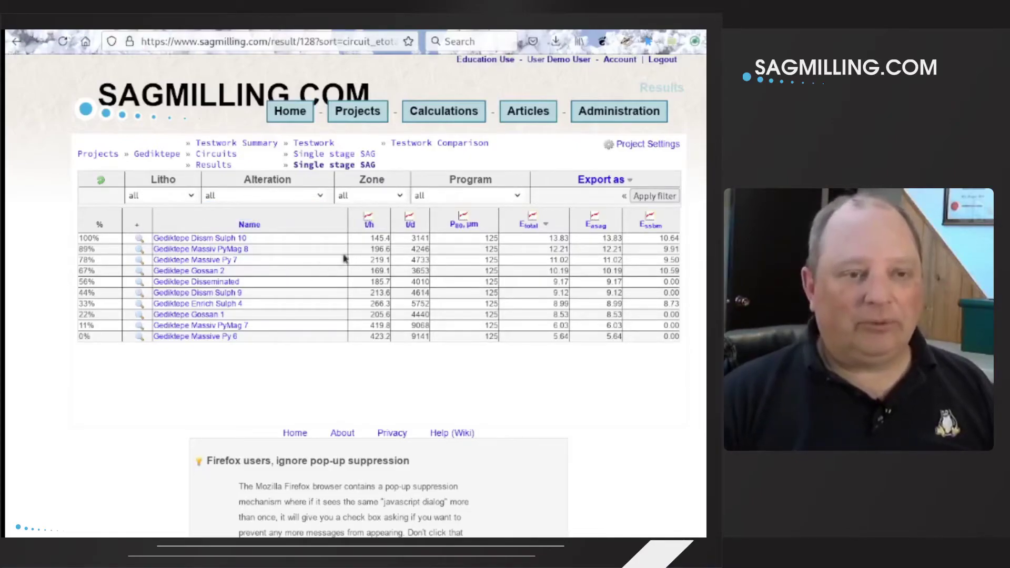
{"action": "left_click", "coordinate": [595, 179]}
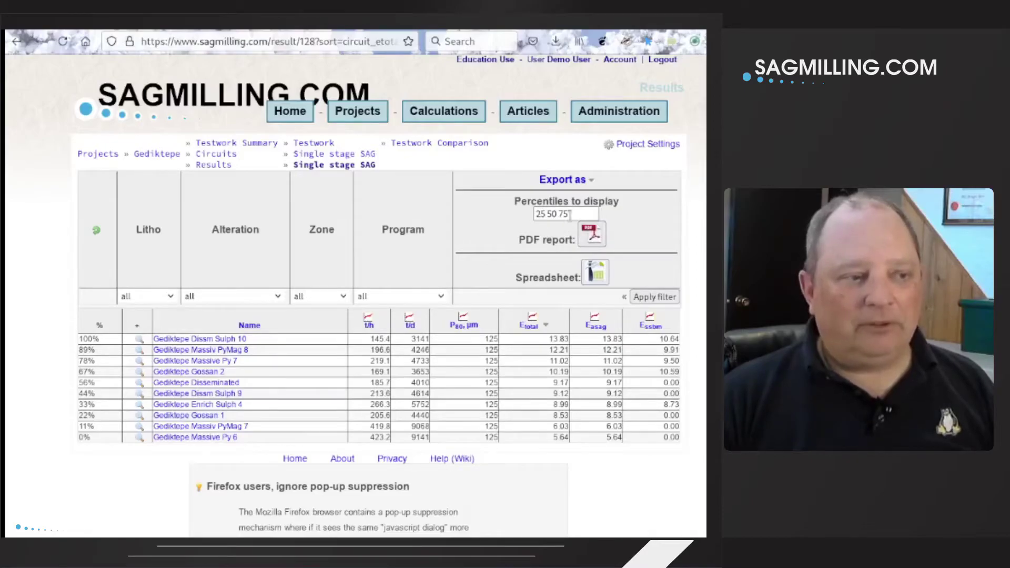
Generate a PDF model report for the 25, 50 and 75 percentile samples.
{"action": "left_click_drag", "start_coordinate": [582, 212], "coordinate": [488, 311]}
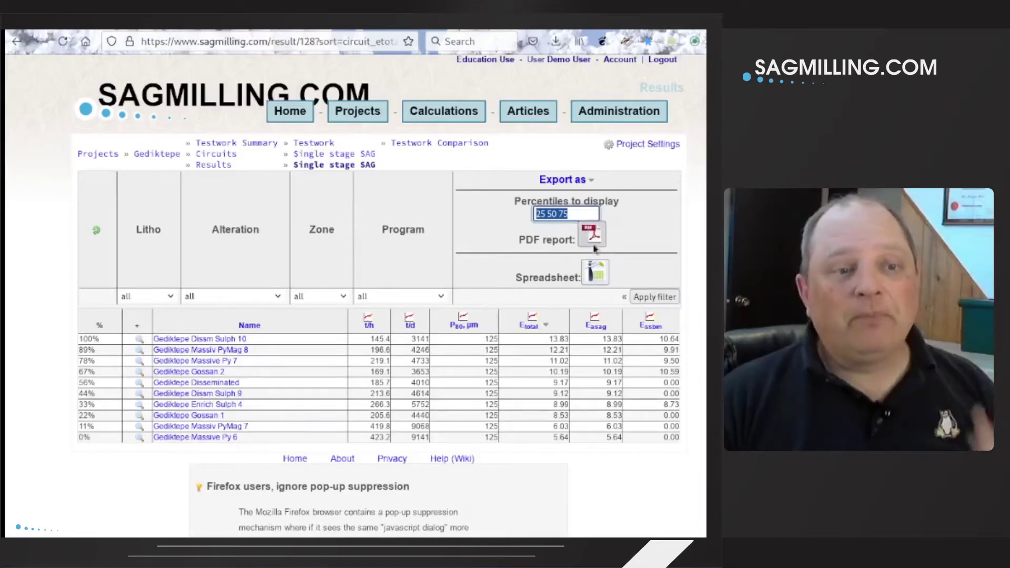
{"action": "left_click", "coordinate": [611, 238]}
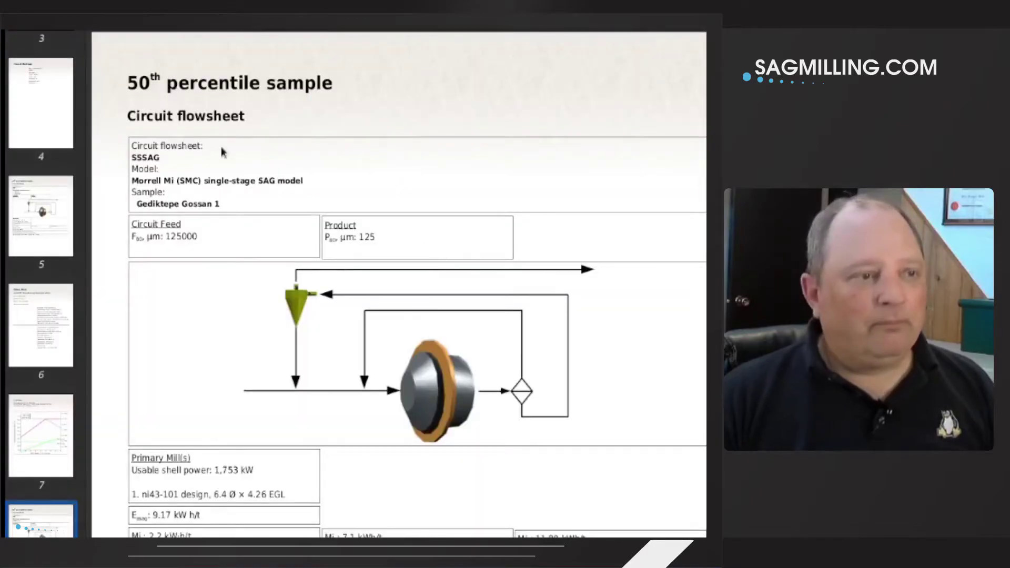
Page through the report from page 1 to the 25th percentile Gediktepe Disseminated flowsheet.
{"action": "scroll", "coordinate": [21, 150], "scroll_direction": "up", "scroll_amount": 5}
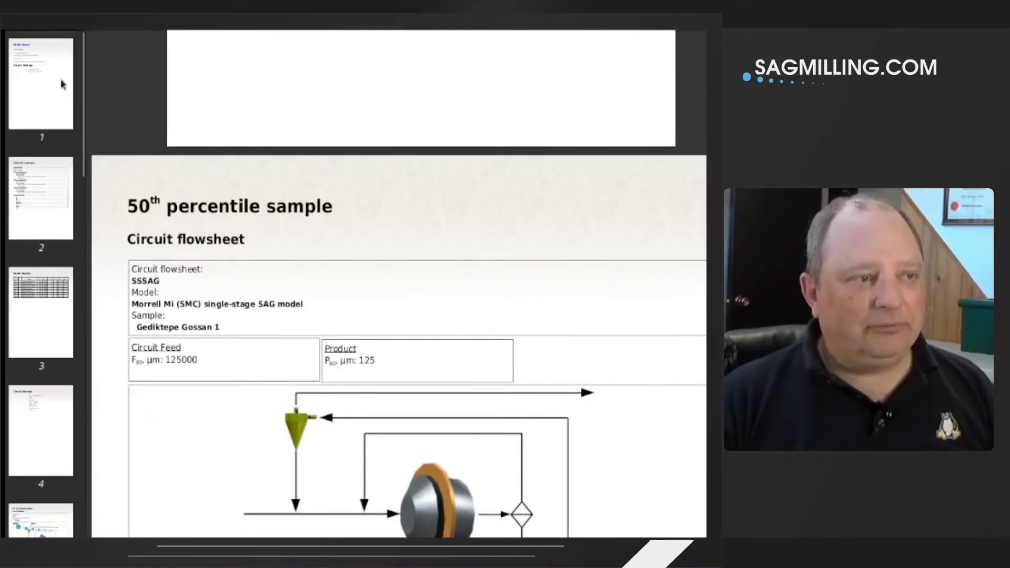
{"action": "left_click", "coordinate": [62, 85]}
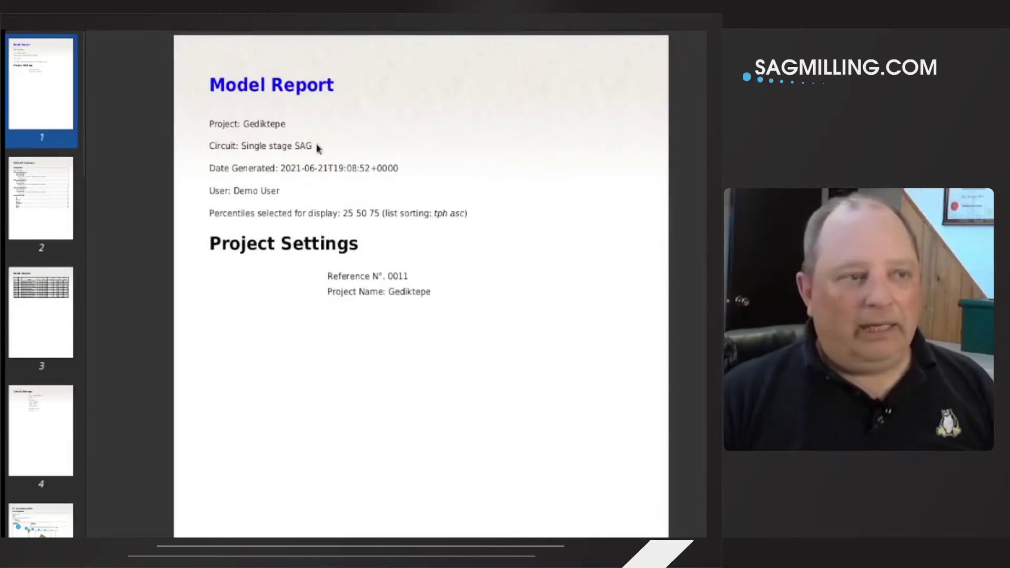
{"action": "scroll", "coordinate": [273, 153], "scroll_direction": "down", "scroll_amount": 8}
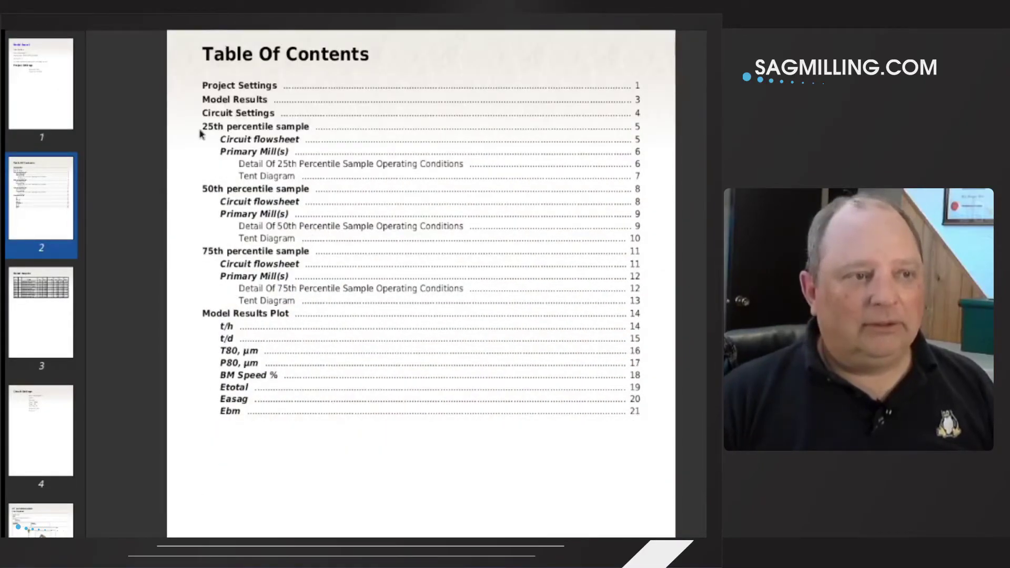
{"action": "mouse_move", "coordinate": [247, 129]}
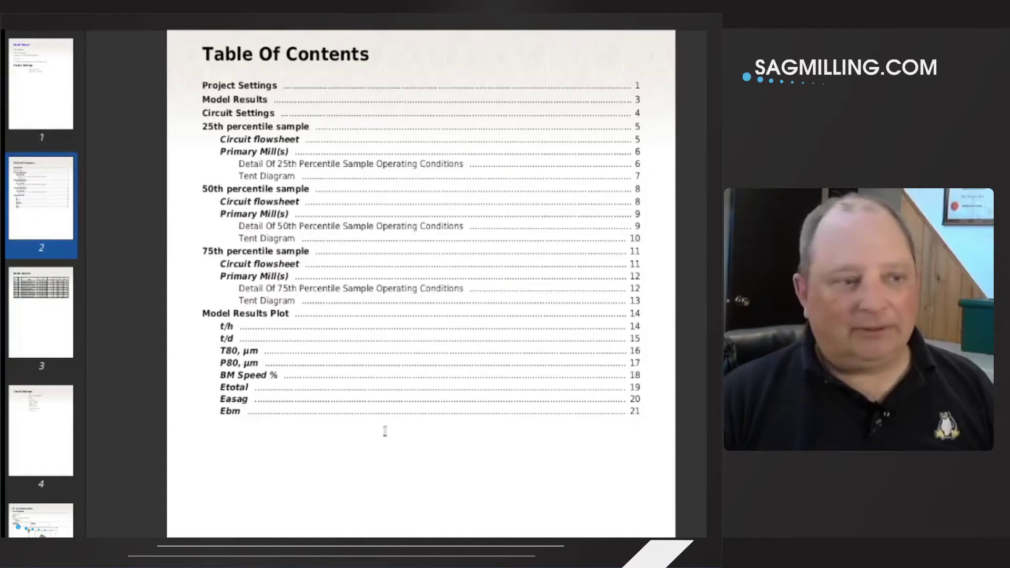
{"action": "scroll", "coordinate": [377, 480], "scroll_direction": "down", "scroll_amount": 8}
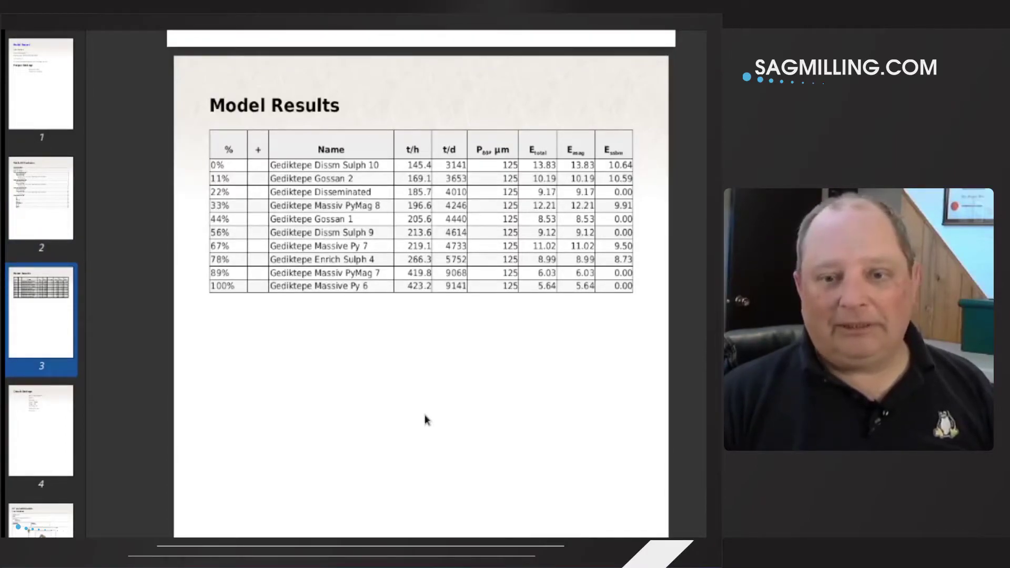
{"action": "scroll", "coordinate": [425, 414], "scroll_direction": "down", "scroll_amount": 10}
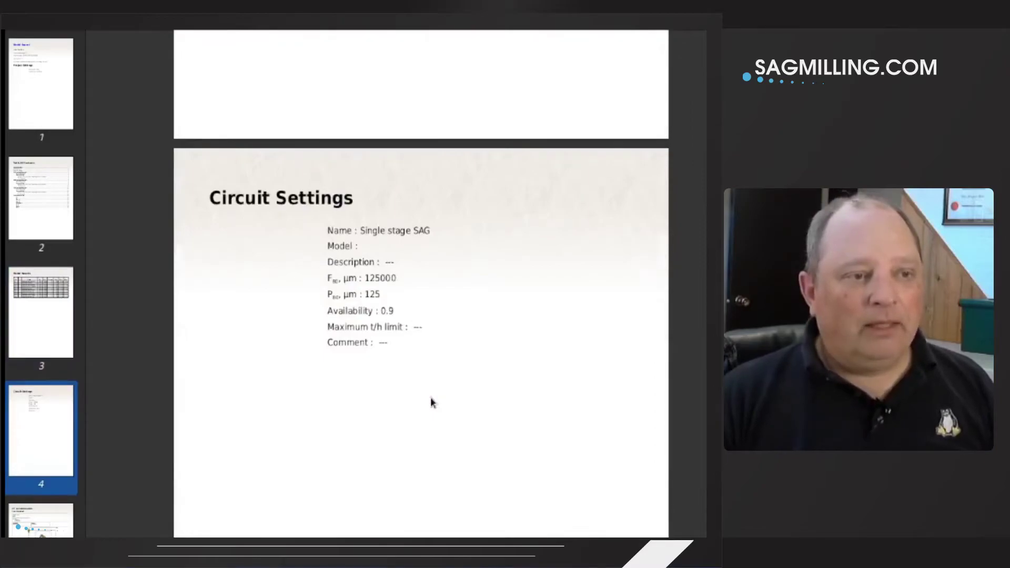
{"action": "scroll", "coordinate": [431, 402], "scroll_direction": "down", "scroll_amount": 1}
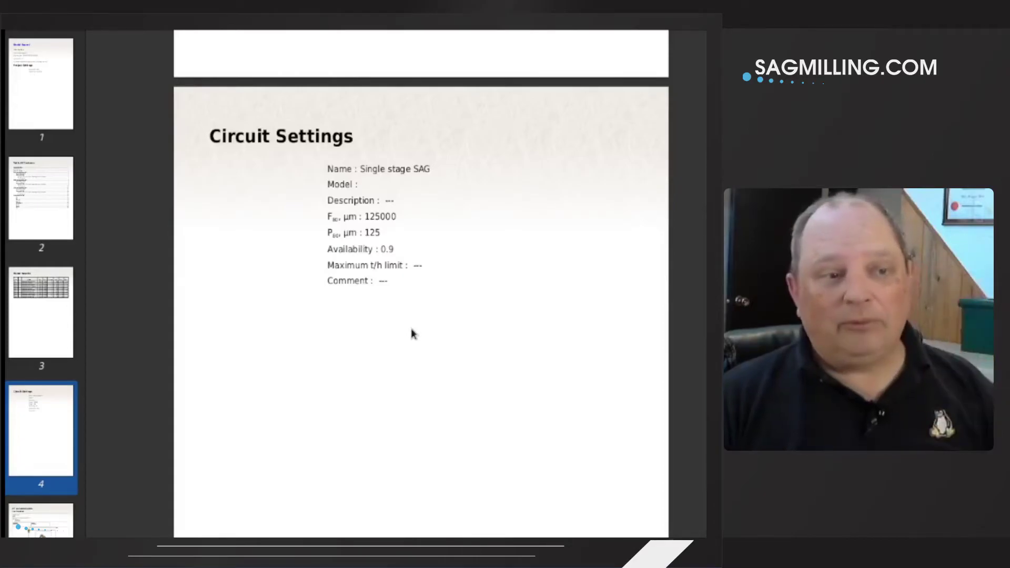
{"action": "scroll", "coordinate": [412, 332], "scroll_direction": "down", "scroll_amount": 10}
{"action": "scroll", "coordinate": [412, 333], "scroll_direction": "up", "scroll_amount": 1}
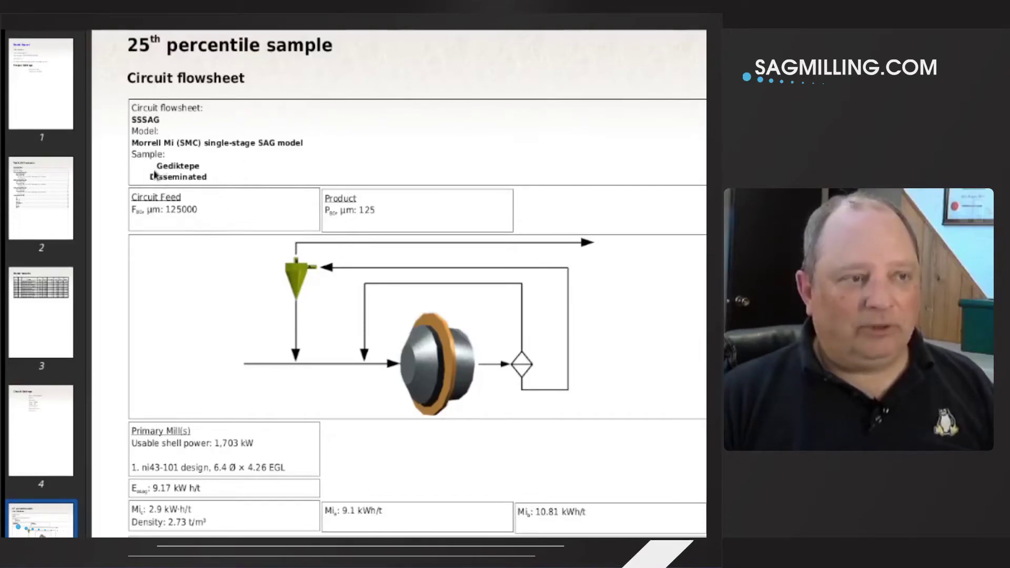
Scroll past the tent diagram to the 50th percentile Gediktepe Gossan 1 flowsheet page.
{"action": "left_click_drag", "start_coordinate": [155, 165], "coordinate": [206, 181]}
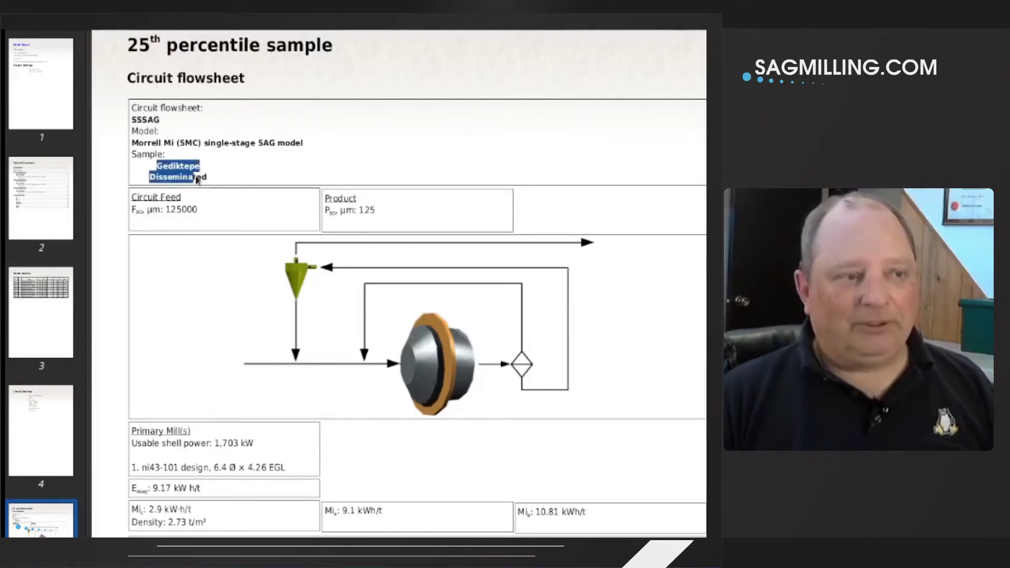
{"action": "left_click", "coordinate": [263, 254]}
{"action": "scroll", "coordinate": [263, 363], "scroll_direction": "down", "scroll_amount": 1}
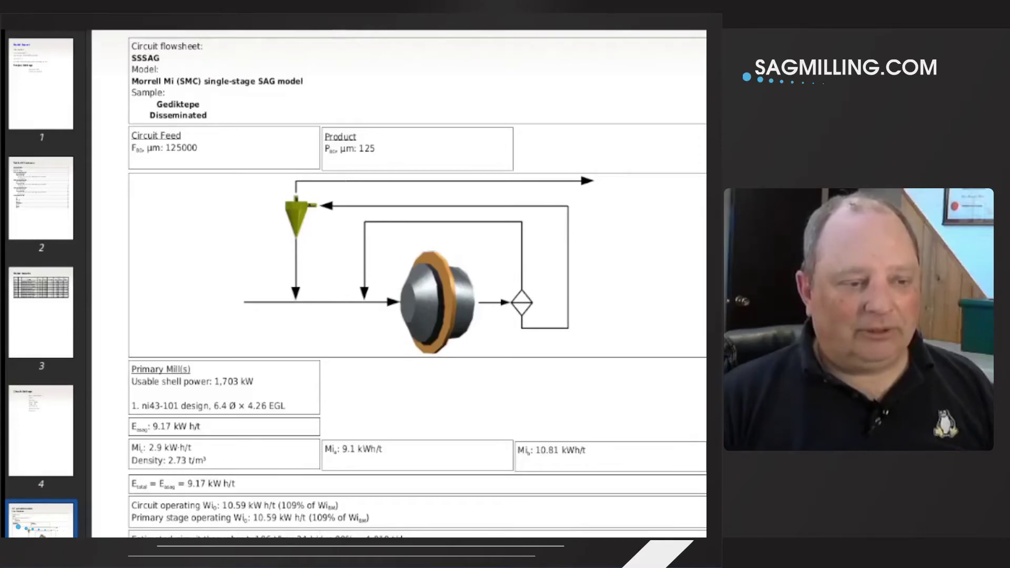
{"action": "scroll", "coordinate": [487, 462], "scroll_direction": "down", "scroll_amount": 8}
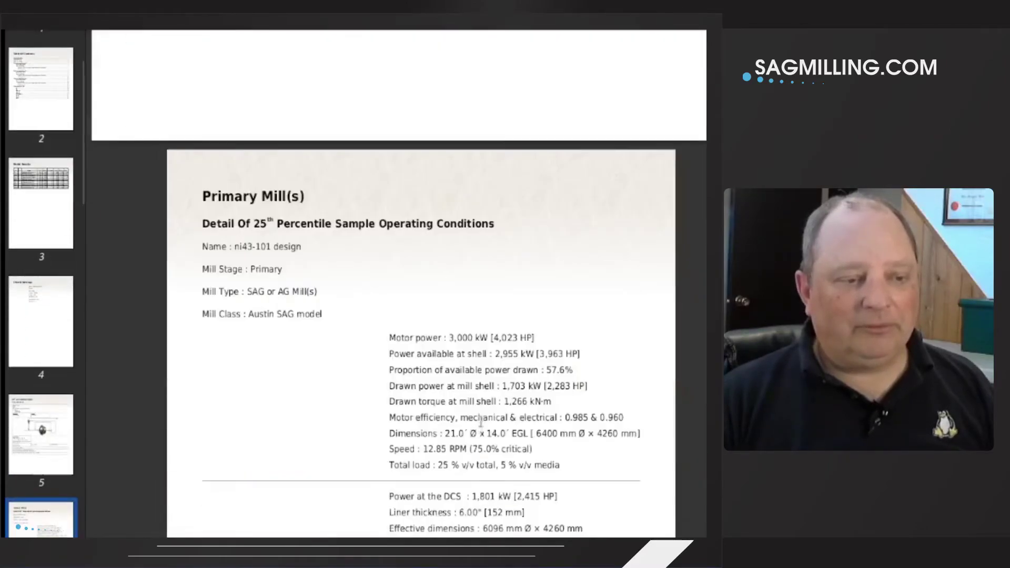
{"action": "scroll", "coordinate": [480, 421], "scroll_direction": "down", "scroll_amount": 10}
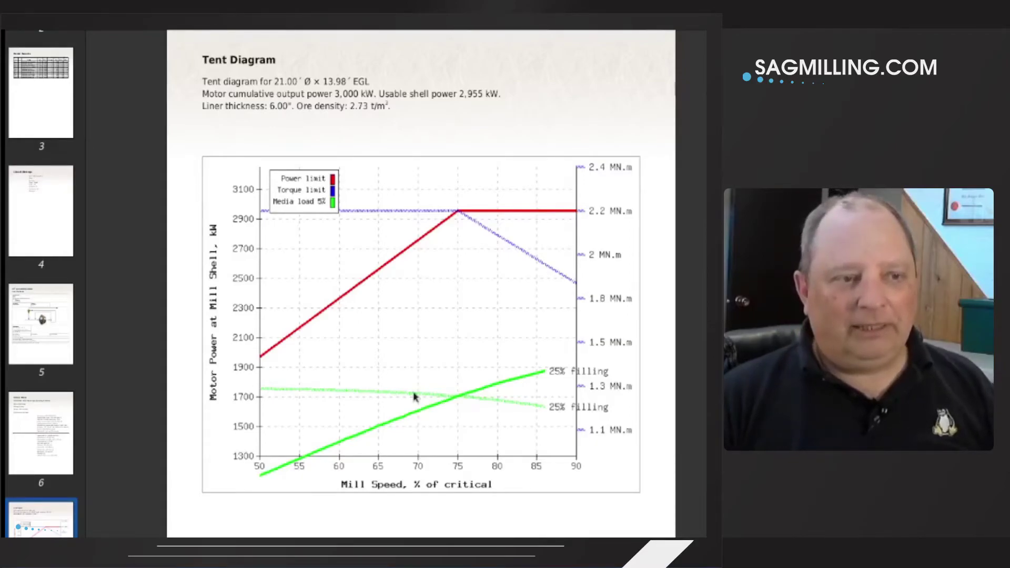
{"action": "scroll", "coordinate": [414, 397], "scroll_direction": "down", "scroll_amount": 2}
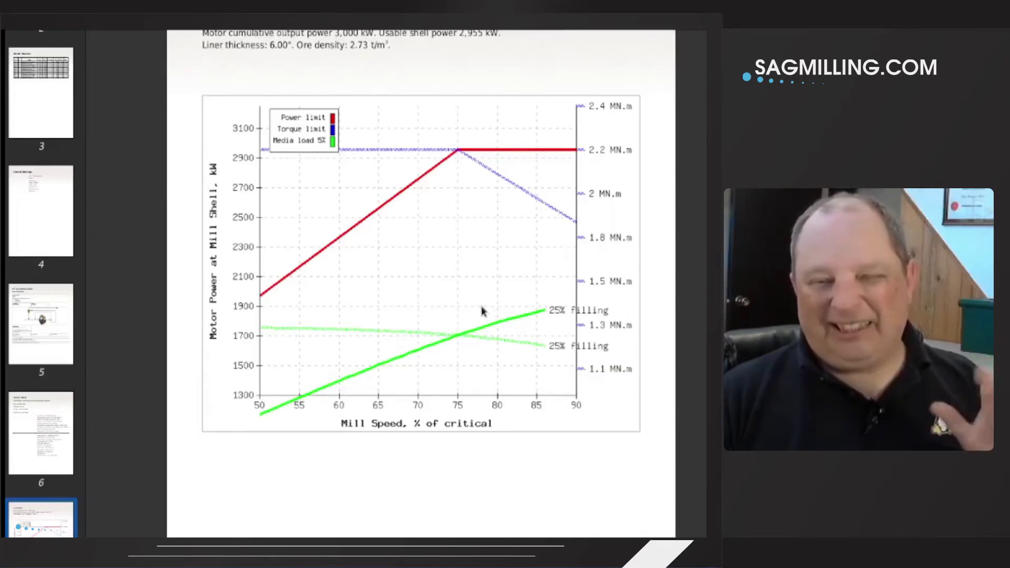
{"action": "scroll", "coordinate": [478, 306], "scroll_direction": "down", "scroll_amount": 15}
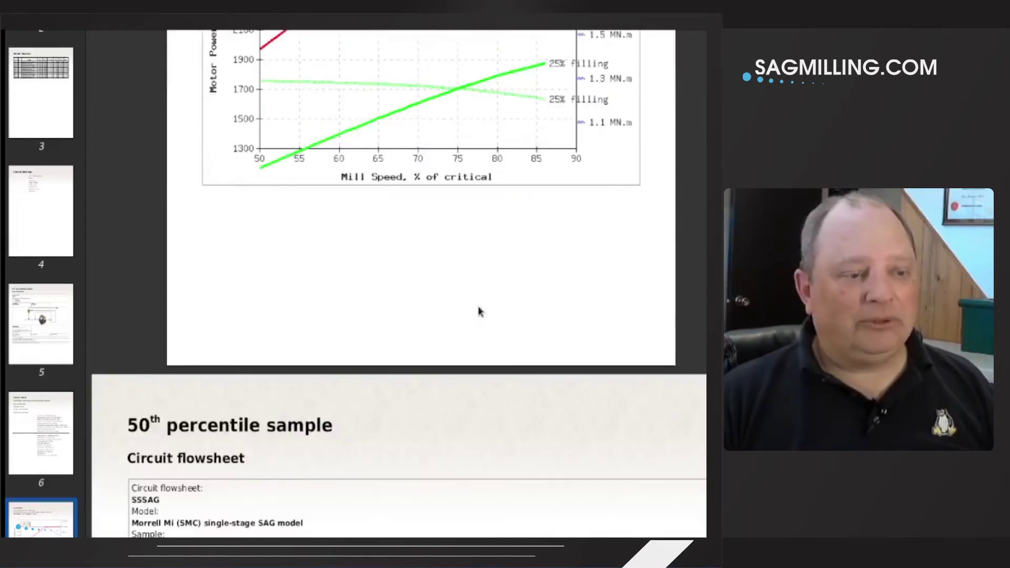
{"action": "scroll", "coordinate": [478, 310], "scroll_direction": "up", "scroll_amount": 1}
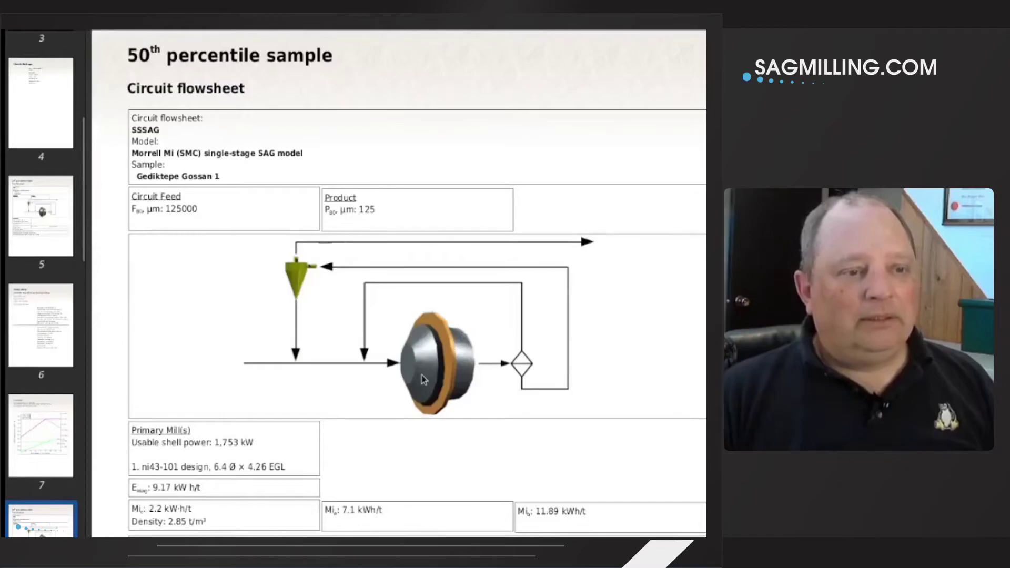
Note 3,000 kW motor power, 25% load, 5% media and 12.85 RPM, then reach the results plot.
{"action": "scroll", "coordinate": [424, 380], "scroll_direction": "down", "scroll_amount": 14}
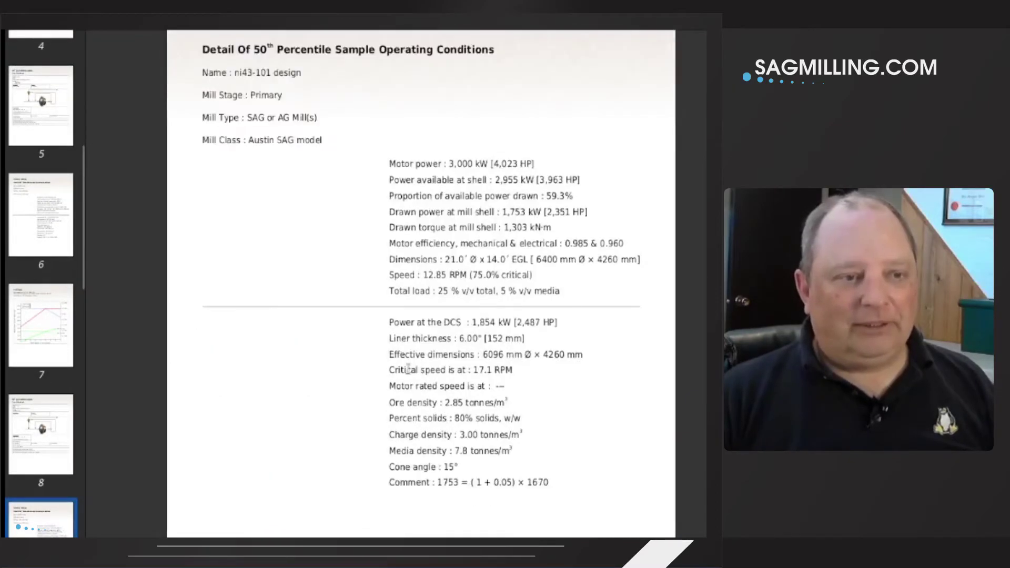
{"action": "left_click_drag", "start_coordinate": [447, 164], "coordinate": [509, 163]}
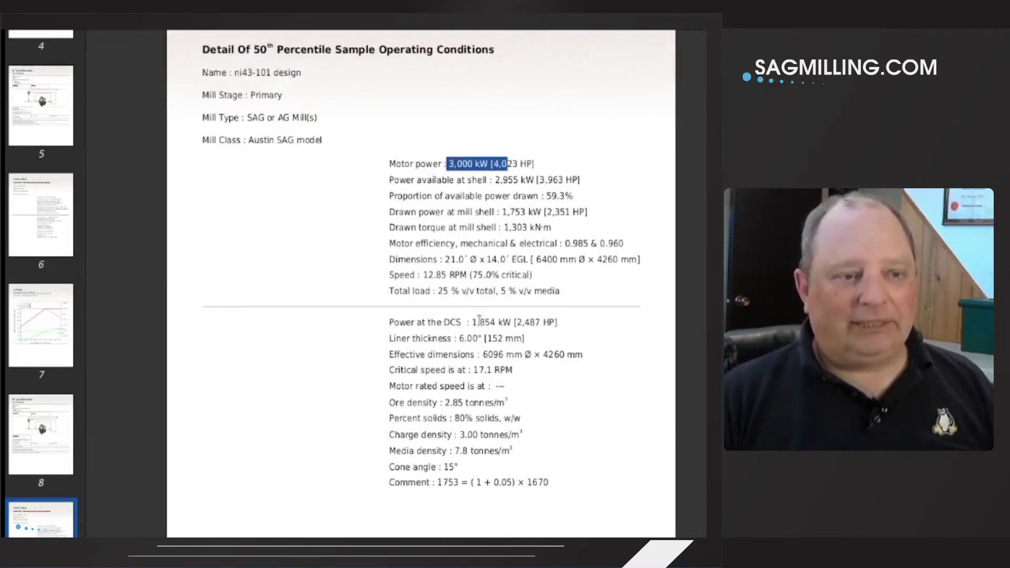
{"action": "left_click_drag", "start_coordinate": [438, 291], "coordinate": [571, 315]}
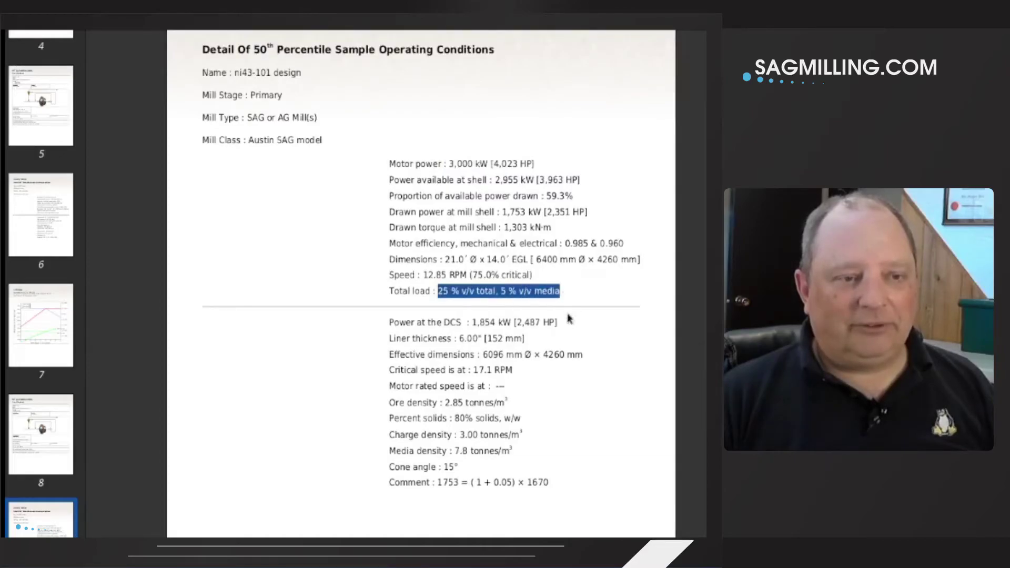
{"action": "left_click_drag", "start_coordinate": [463, 272], "coordinate": [619, 295]}
{"action": "left_click", "coordinate": [573, 306]}
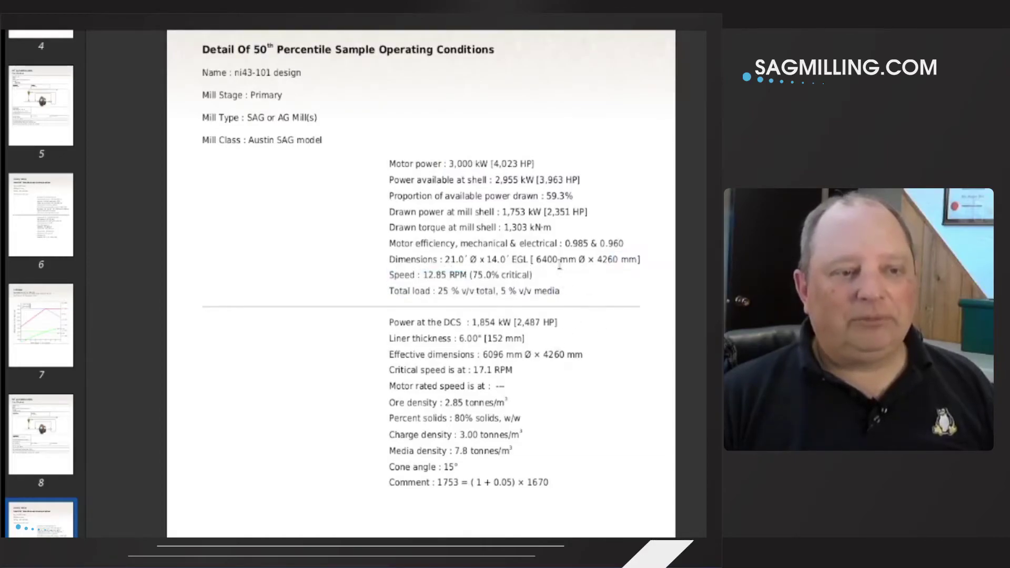
{"action": "scroll", "coordinate": [542, 479], "scroll_direction": "down", "scroll_amount": 10}
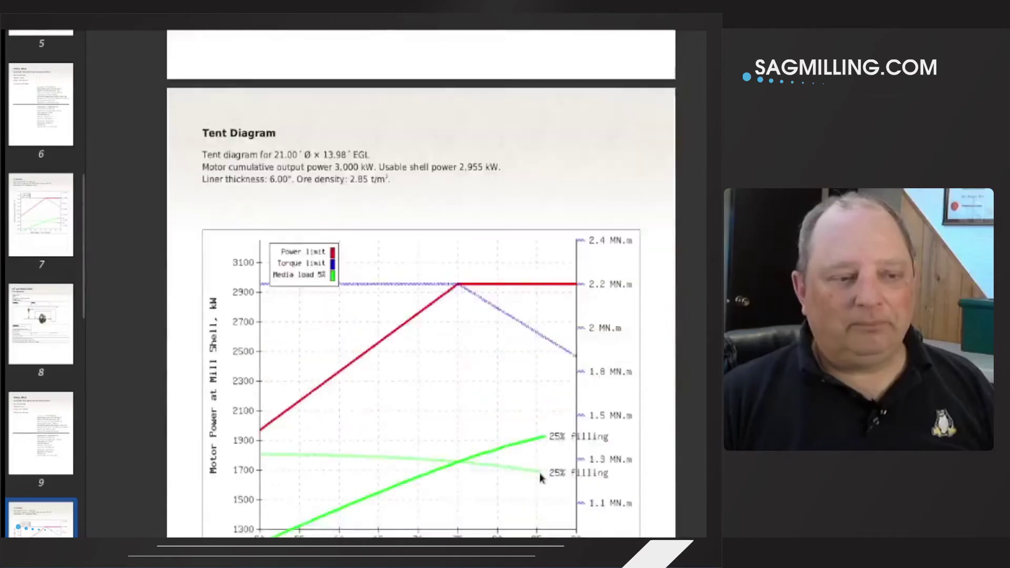
{"action": "scroll", "coordinate": [518, 443], "scroll_direction": "down", "scroll_amount": 15}
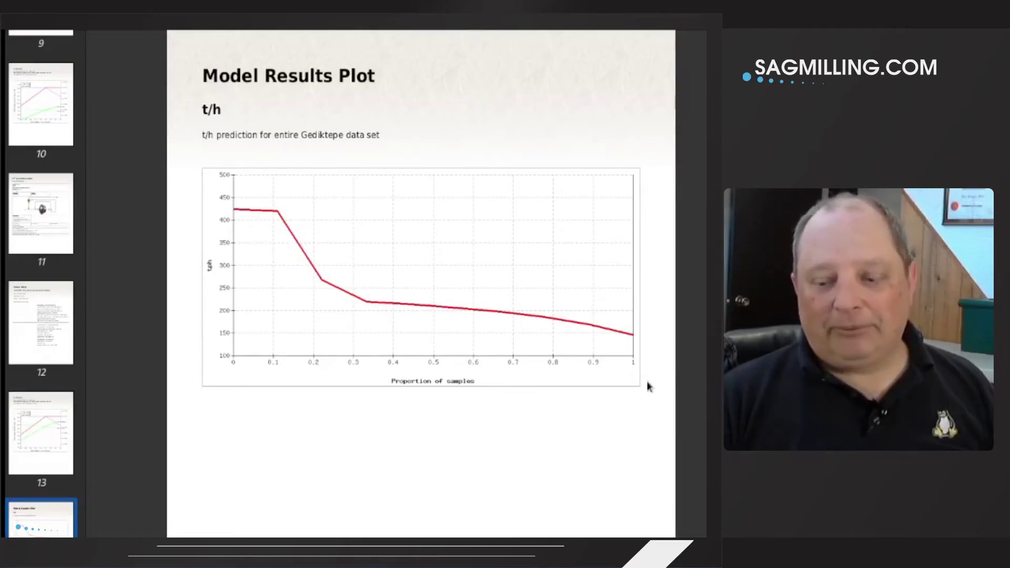
Read the t/d, T80, P80, BM Speed, Etotal and Easag plots to the final page, then return to Firefox.
{"action": "scroll", "coordinate": [590, 382], "scroll_direction": "down", "scroll_amount": 3}
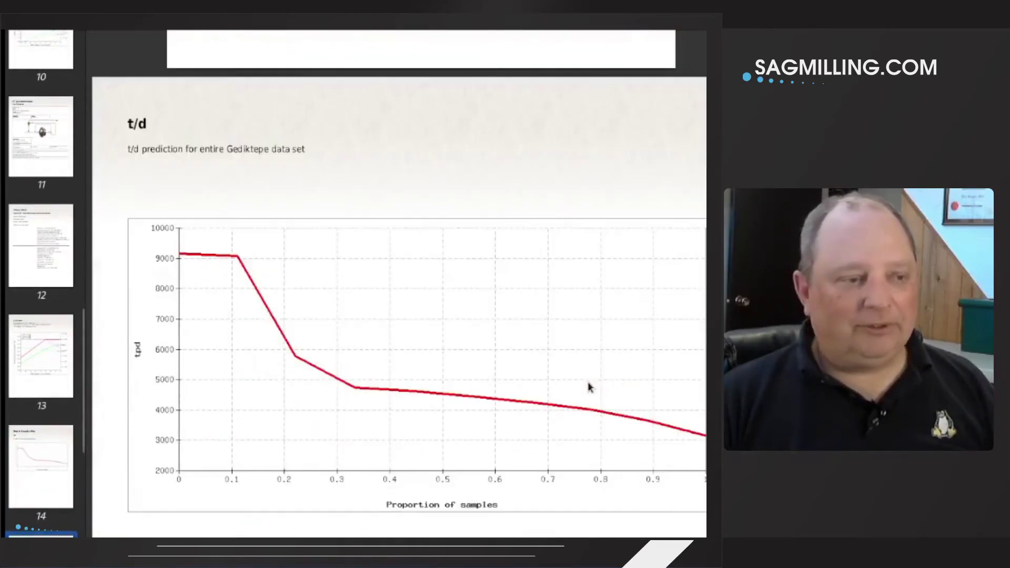
{"action": "scroll", "coordinate": [443, 363], "scroll_direction": "down", "scroll_amount": 3}
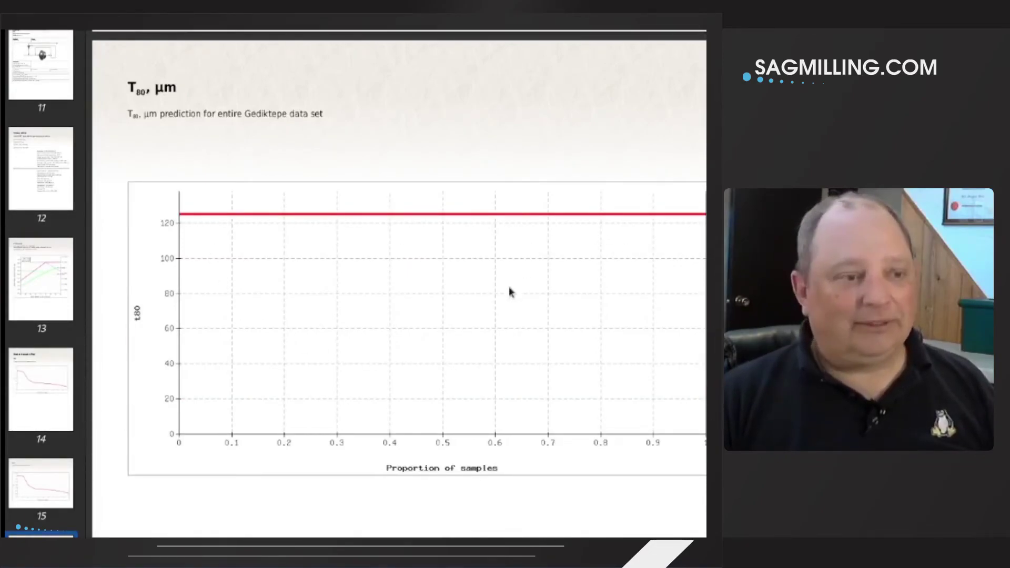
{"action": "scroll", "coordinate": [452, 321], "scroll_direction": "down", "scroll_amount": 3}
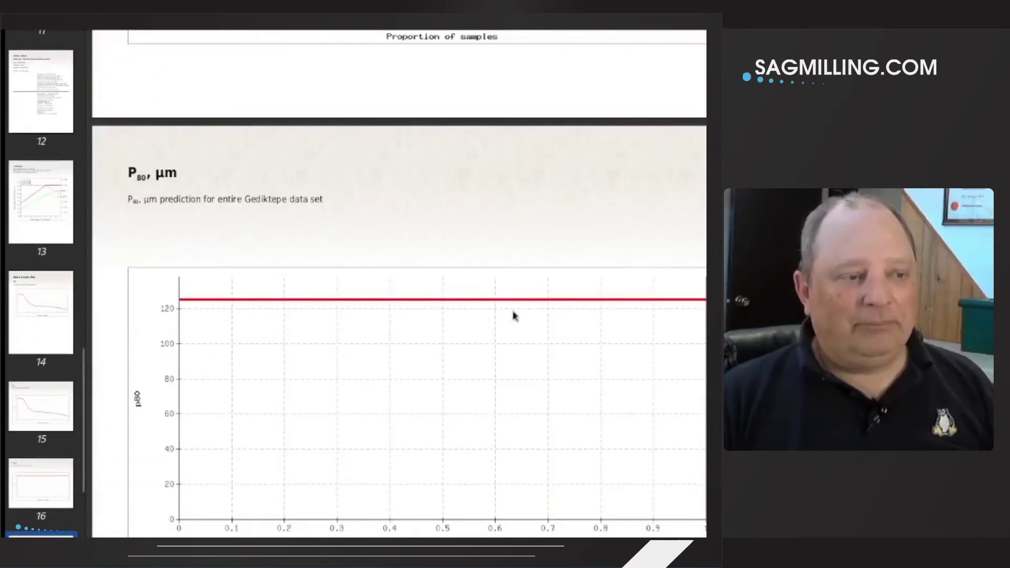
{"action": "scroll", "coordinate": [620, 323], "scroll_direction": "up", "scroll_amount": 3}
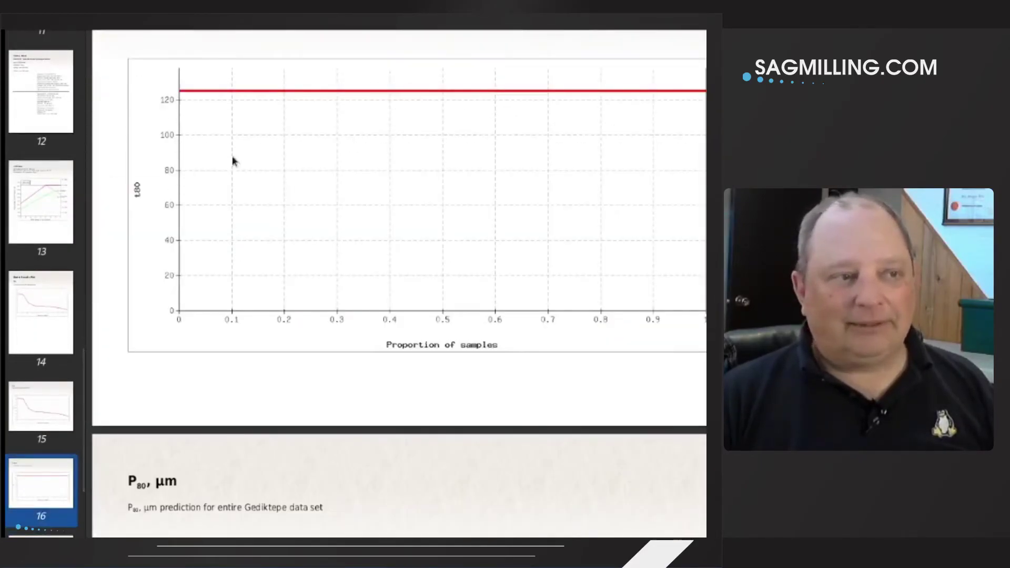
{"action": "scroll", "coordinate": [491, 323], "scroll_direction": "down", "scroll_amount": 3}
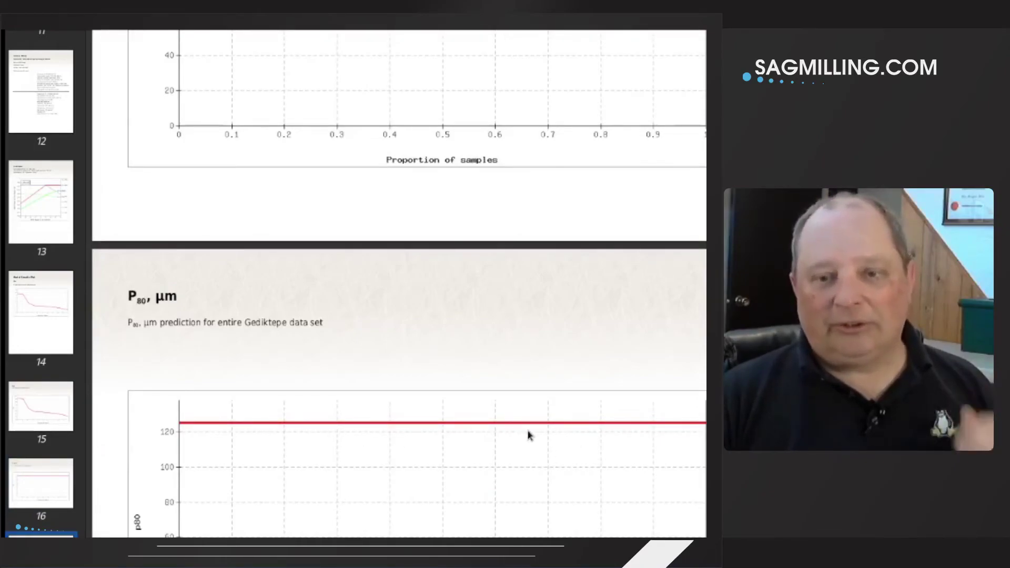
{"action": "scroll", "coordinate": [529, 435], "scroll_direction": "down", "scroll_amount": 2}
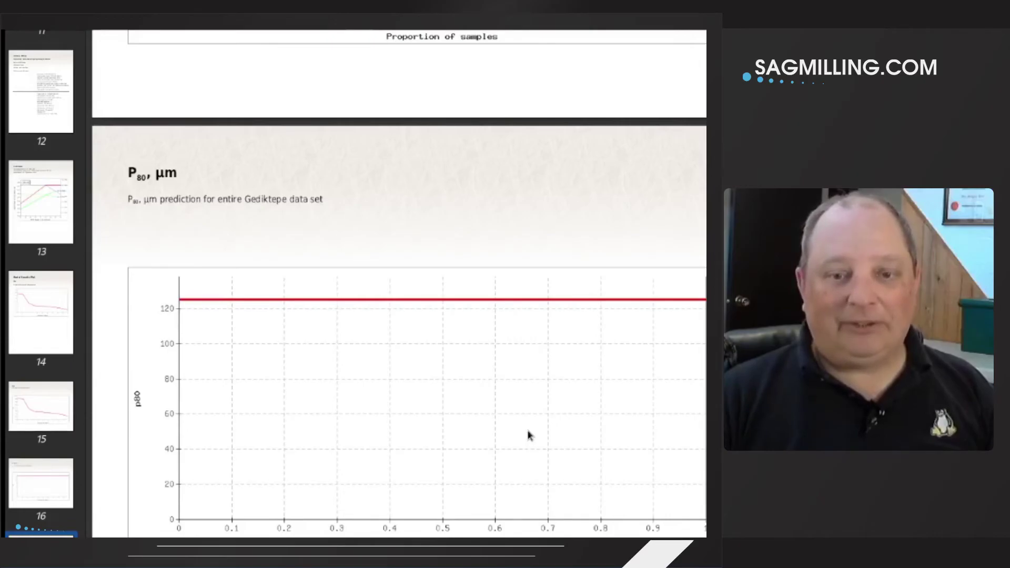
{"action": "scroll", "coordinate": [529, 436], "scroll_direction": "down", "scroll_amount": 2}
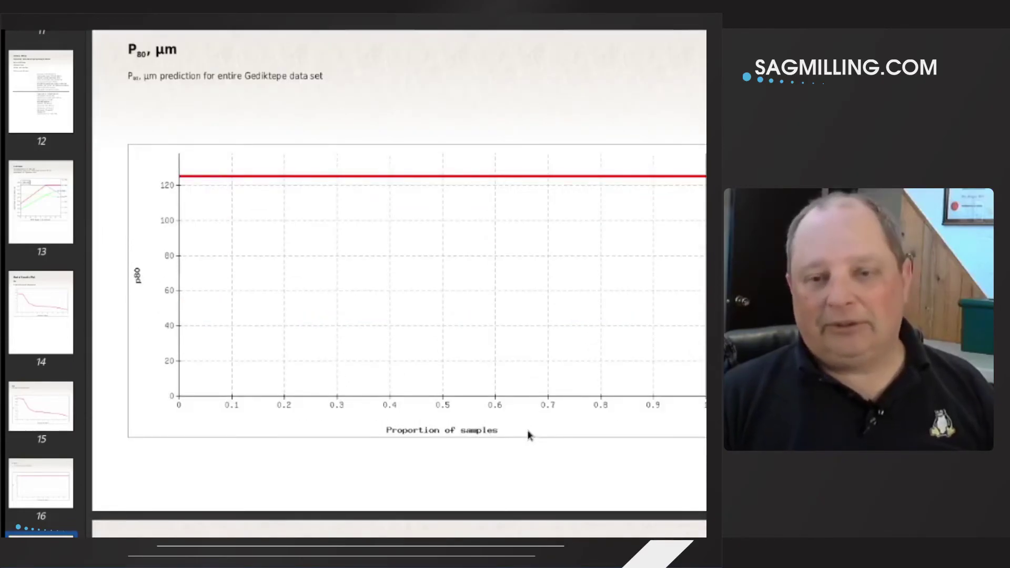
{"action": "scroll", "coordinate": [529, 436], "scroll_direction": "down", "scroll_amount": 8}
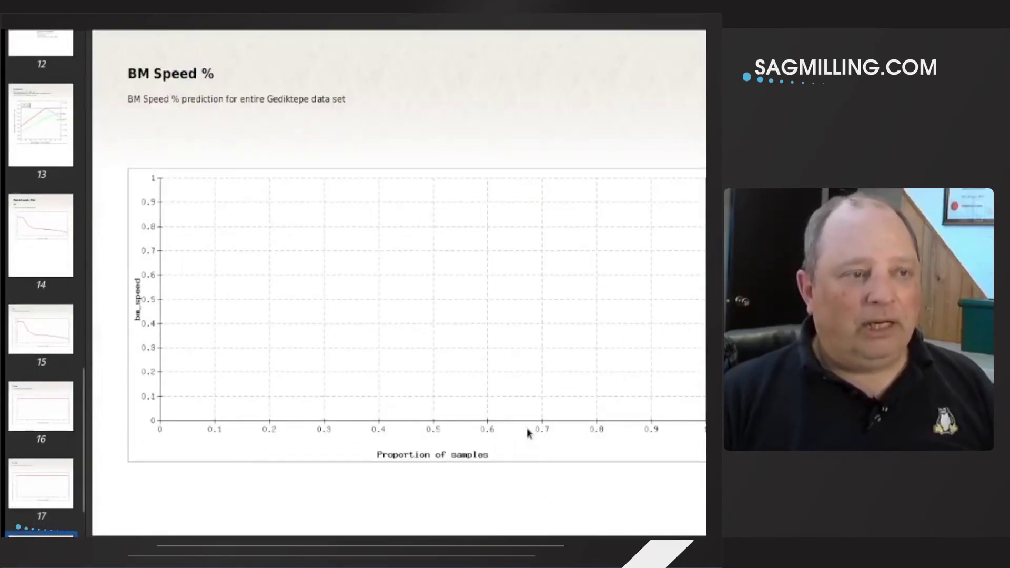
{"action": "scroll", "coordinate": [527, 431], "scroll_direction": "down", "scroll_amount": 8}
{"action": "scroll", "coordinate": [409, 357], "scroll_direction": "down", "scroll_amount": 1}
{"action": "scroll", "coordinate": [410, 357], "scroll_direction": "up", "scroll_amount": 1}
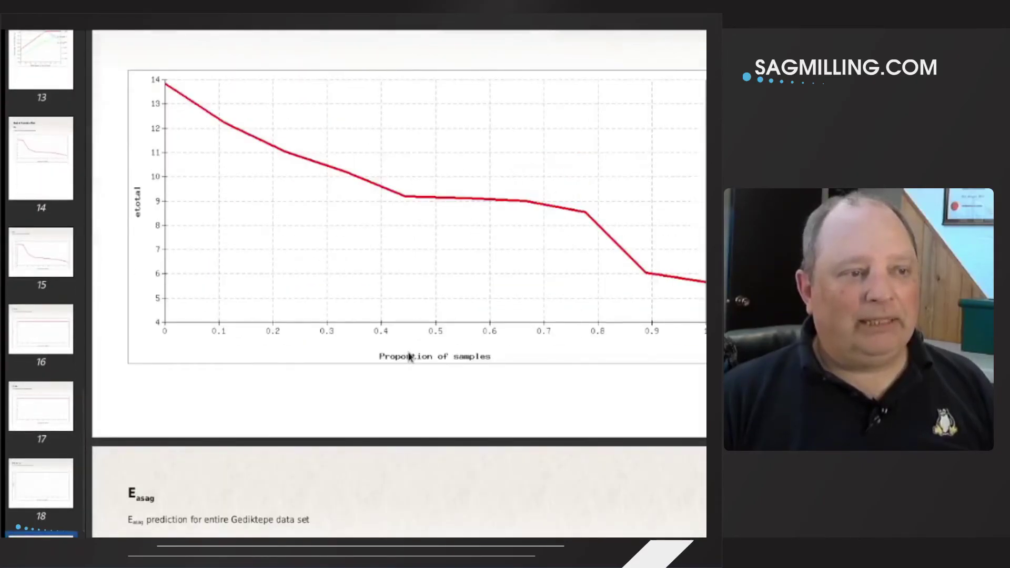
{"action": "scroll", "coordinate": [409, 357], "scroll_direction": "up", "scroll_amount": 1}
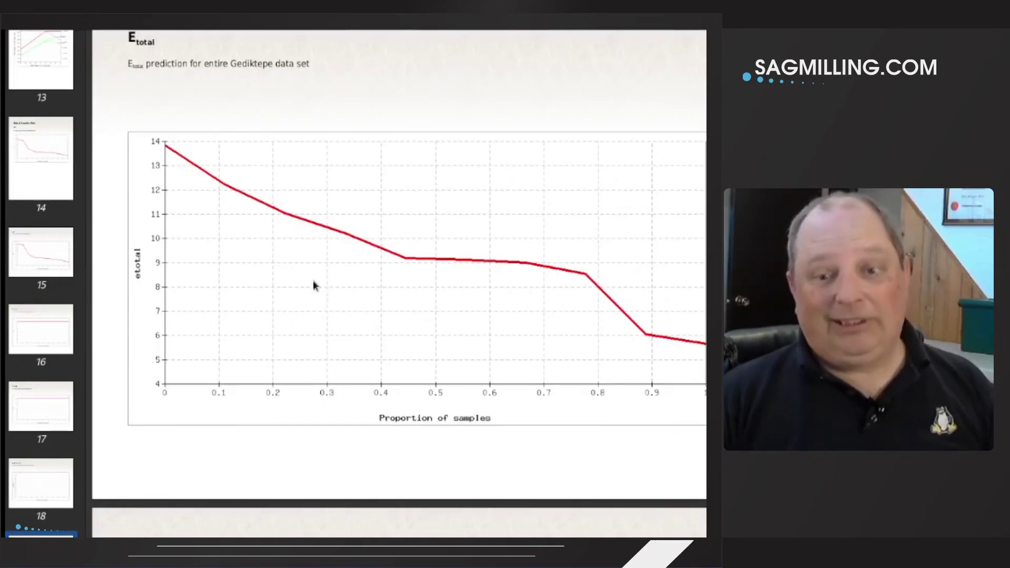
{"action": "scroll", "coordinate": [403, 337], "scroll_direction": "down", "scroll_amount": 6}
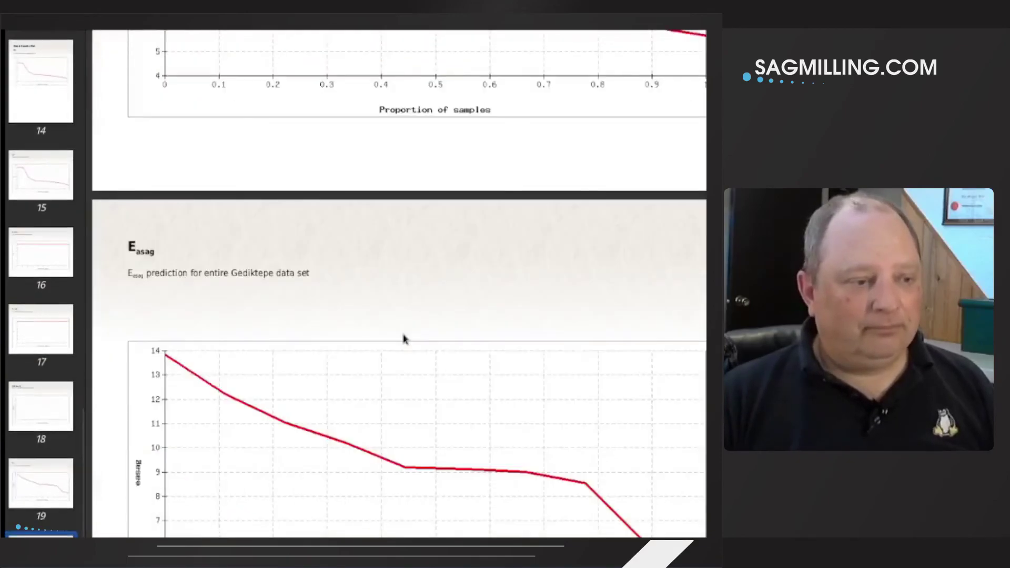
{"action": "scroll", "coordinate": [403, 331], "scroll_direction": "down", "scroll_amount": 5}
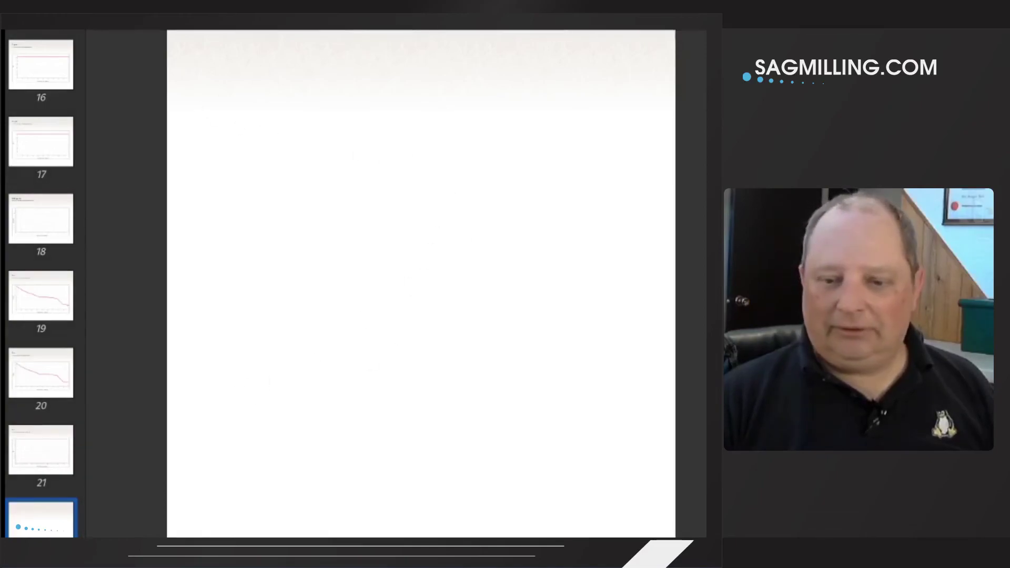
{"action": "key", "text": "alt+Tab"}
{"action": "left_click", "coordinate": [216, 154]}
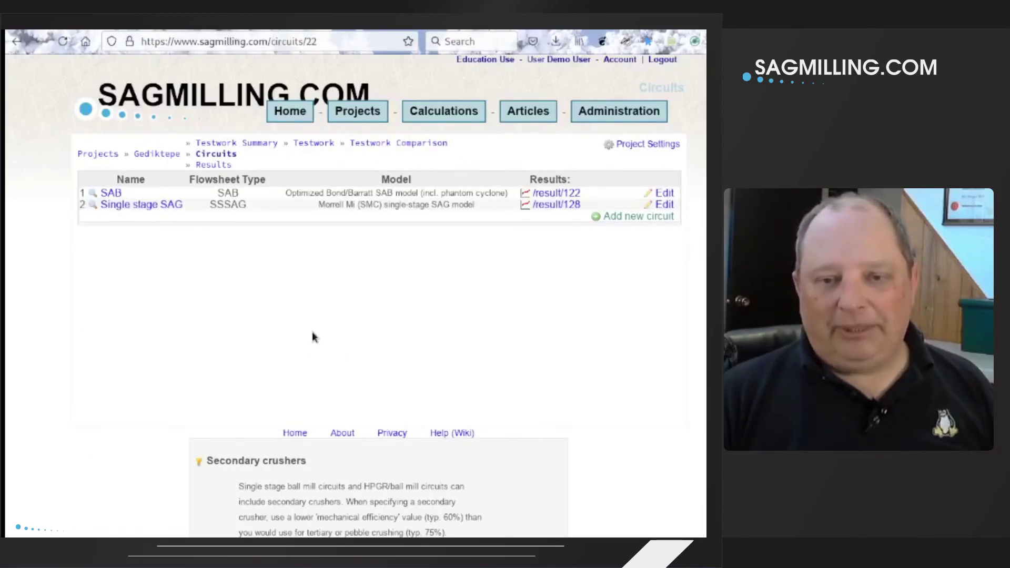
{"action": "left_click", "coordinate": [152, 155]}
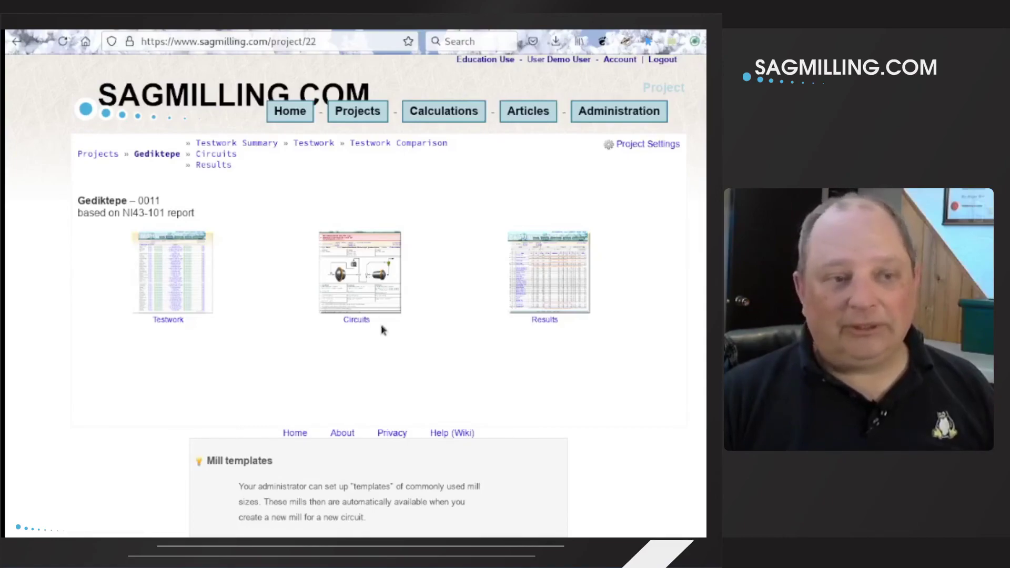
{"action": "left_click", "coordinate": [542, 279]}
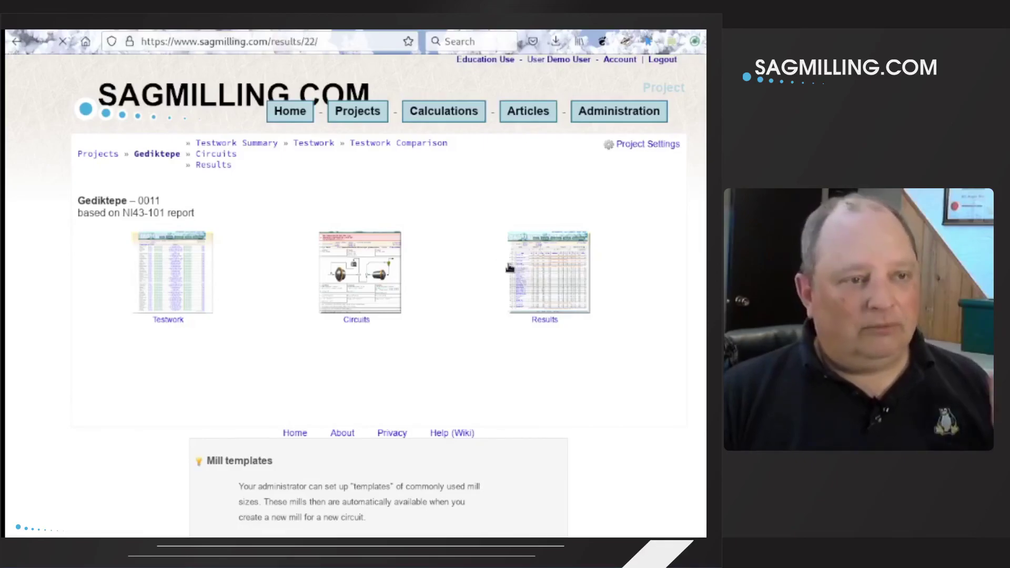
{"action": "left_click", "coordinate": [140, 206]}
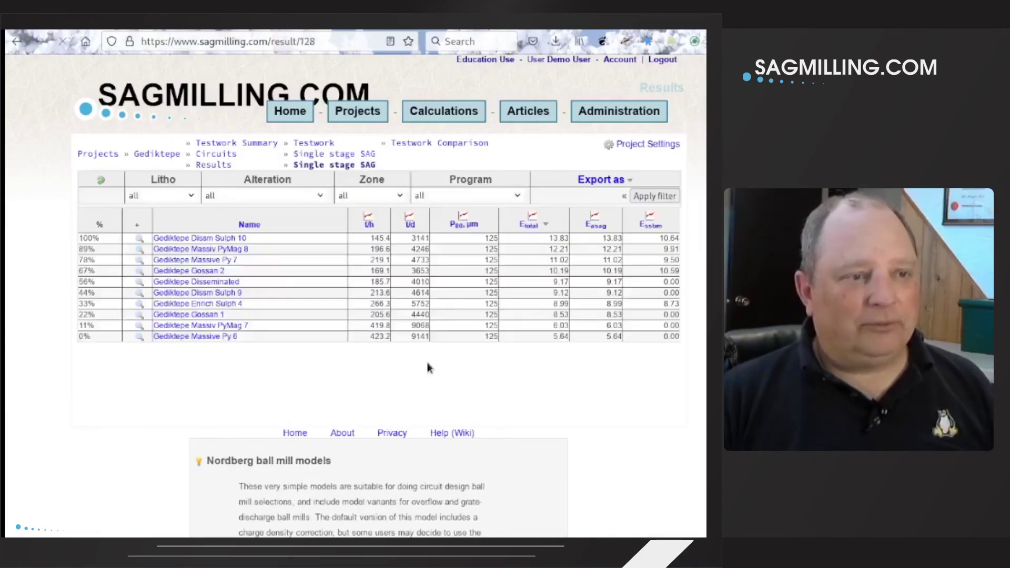
{"action": "left_click", "coordinate": [619, 184]}
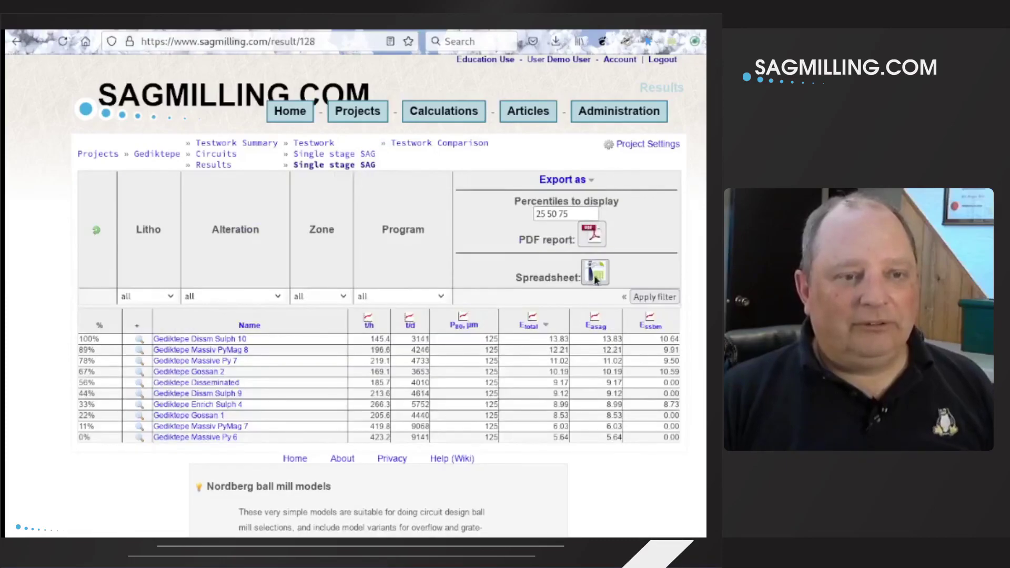
{"action": "left_click_drag", "start_coordinate": [516, 278], "coordinate": [587, 291]}
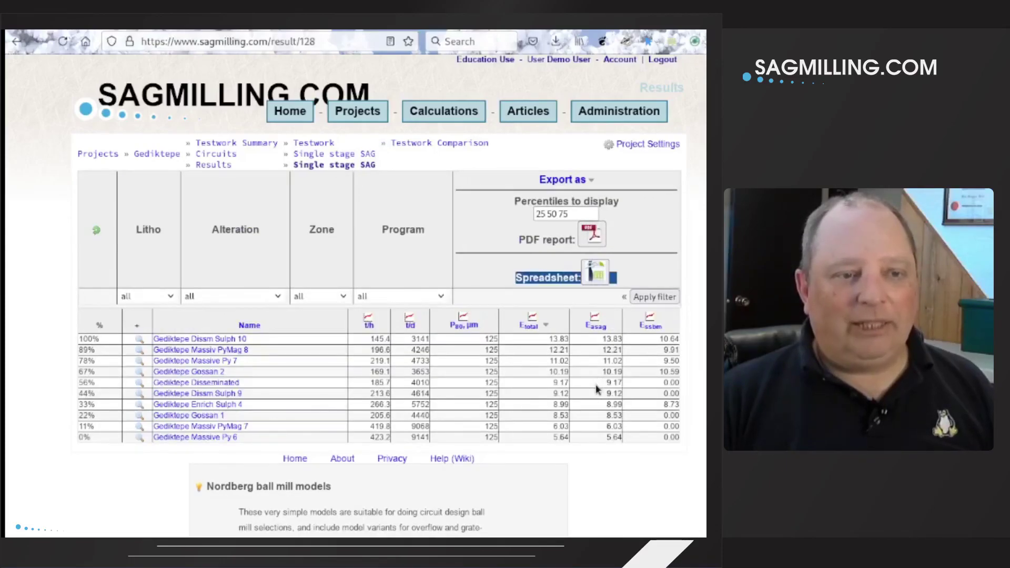
{"action": "left_click", "coordinate": [558, 393]}
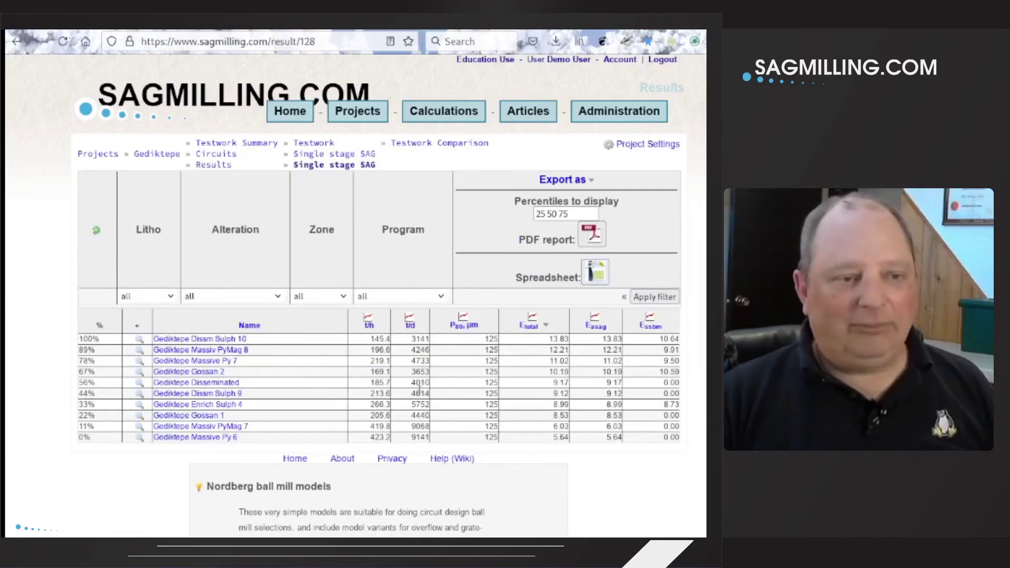